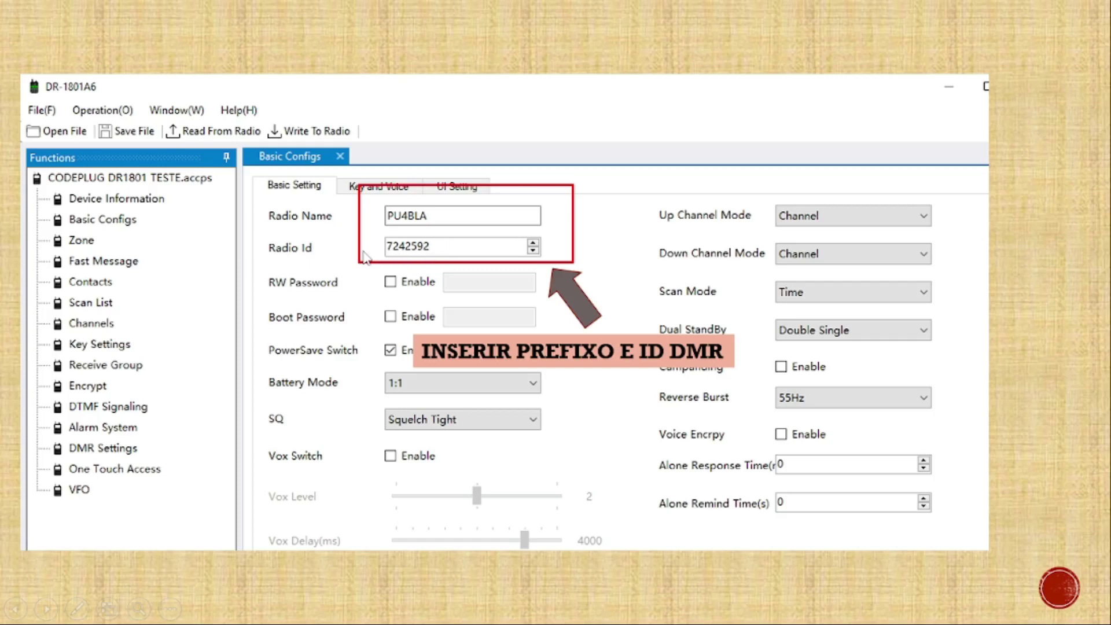
{"action": "left_click", "coordinate": [585, 104]}
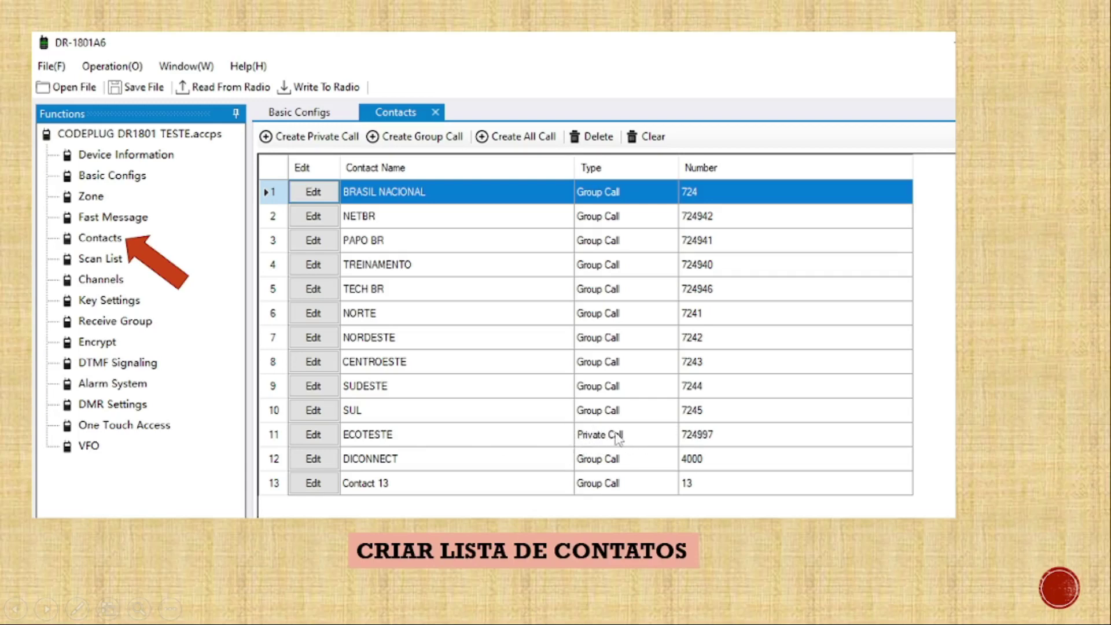
{"action": "left_click", "coordinate": [853, 415]}
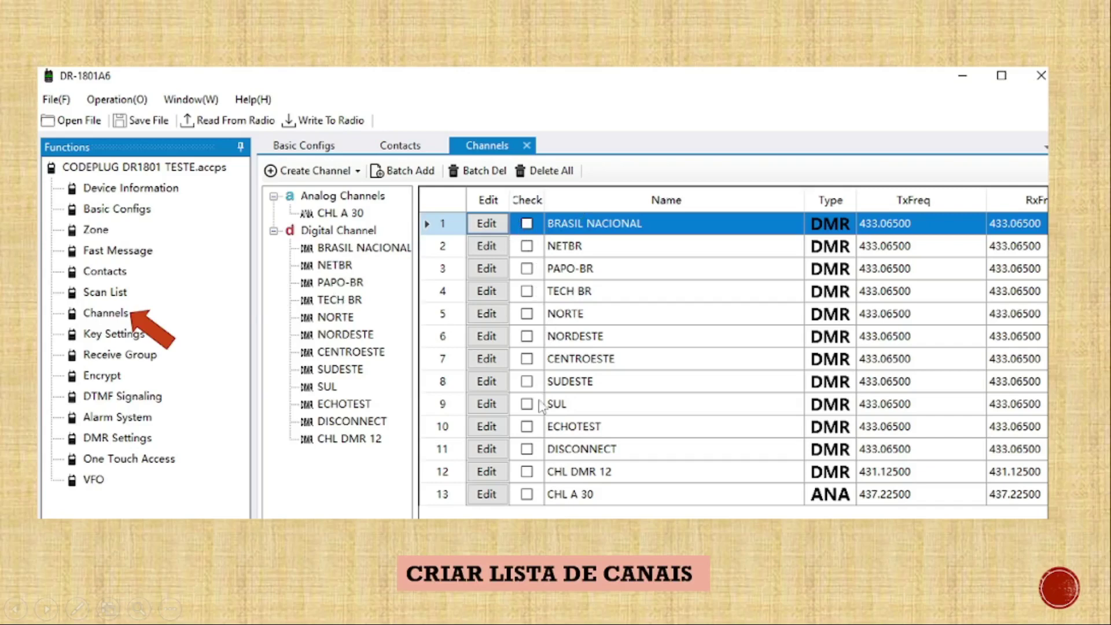
{"action": "left_click", "coordinate": [427, 406]}
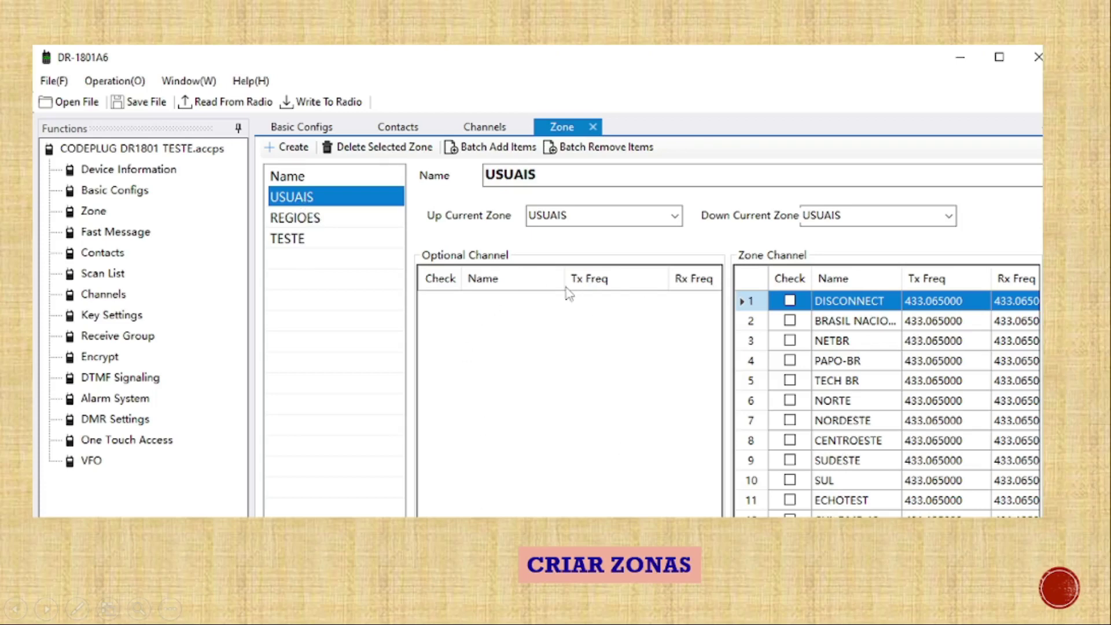
Step: Exit the slide show, switch to the DR-1801A6 programming software and open the codeplug's basic configuration
{"action": "key", "text": "Escape"}
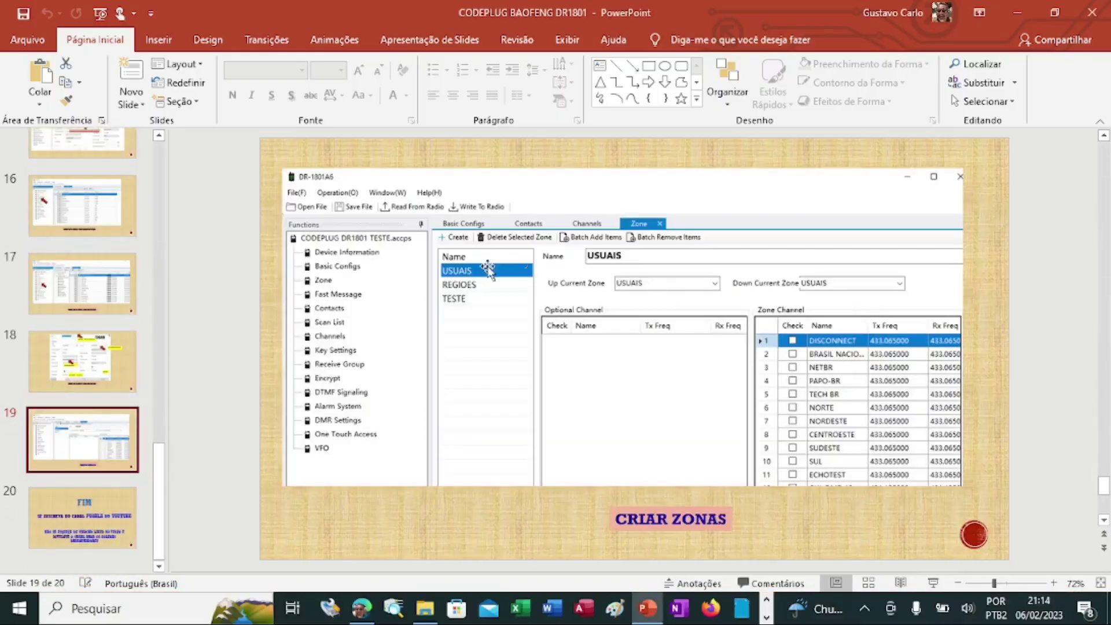
{"action": "left_click", "coordinate": [1018, 13]}
{"action": "left_click", "coordinate": [1020, 16]}
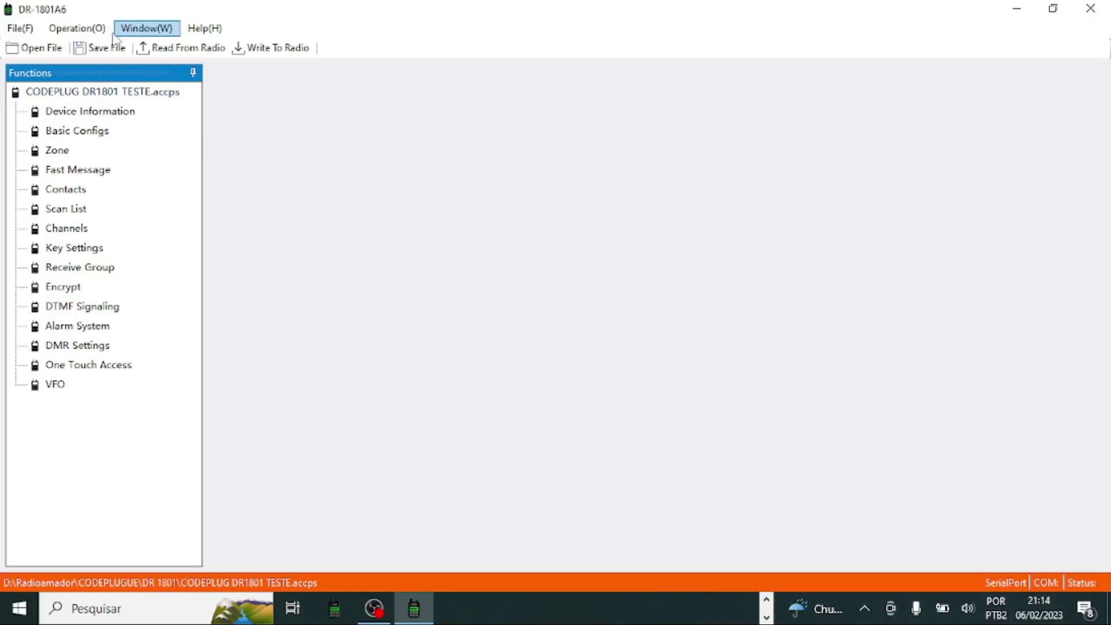
{"action": "double_click", "coordinate": [77, 132]}
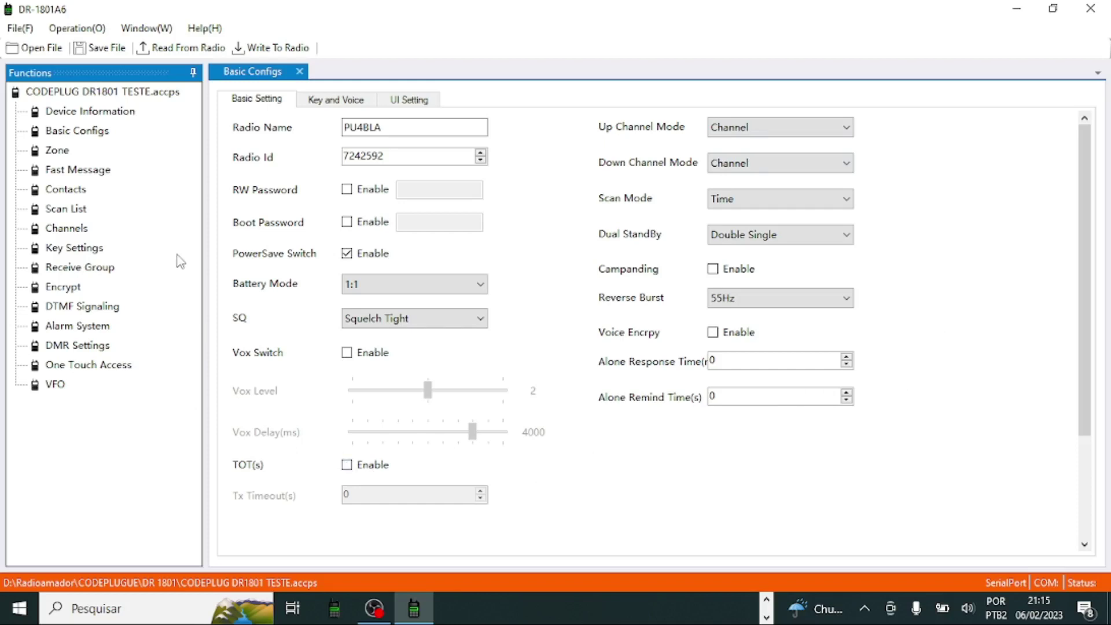
Step: Try enabling the TOT transmit time limit in the basic settings, then disable it again
{"action": "left_click", "coordinate": [347, 466]}
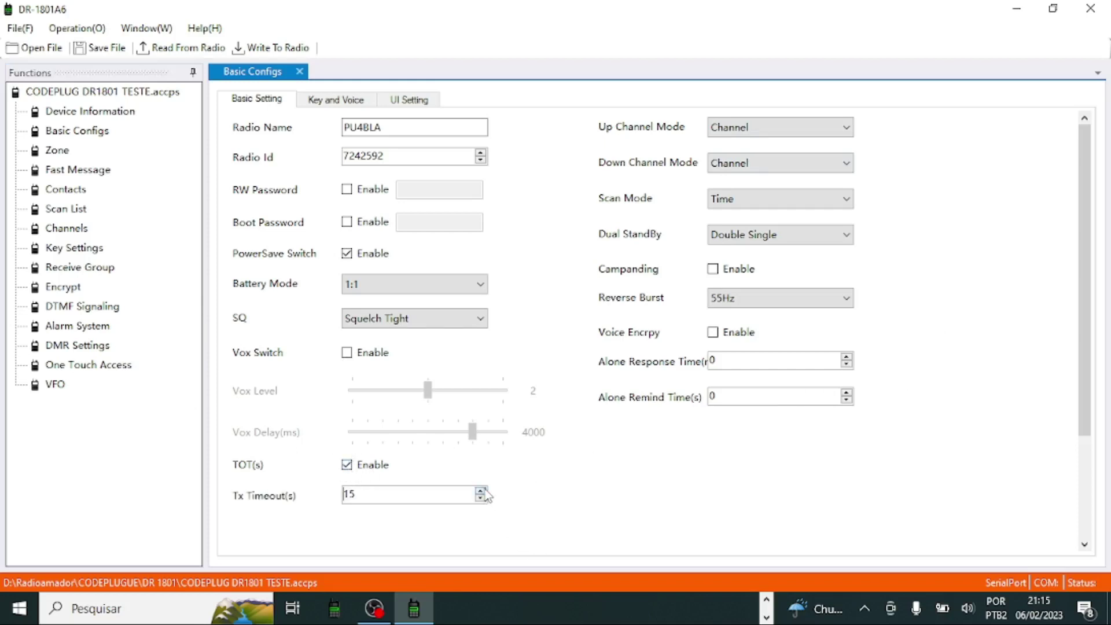
{"action": "left_click", "coordinate": [348, 466]}
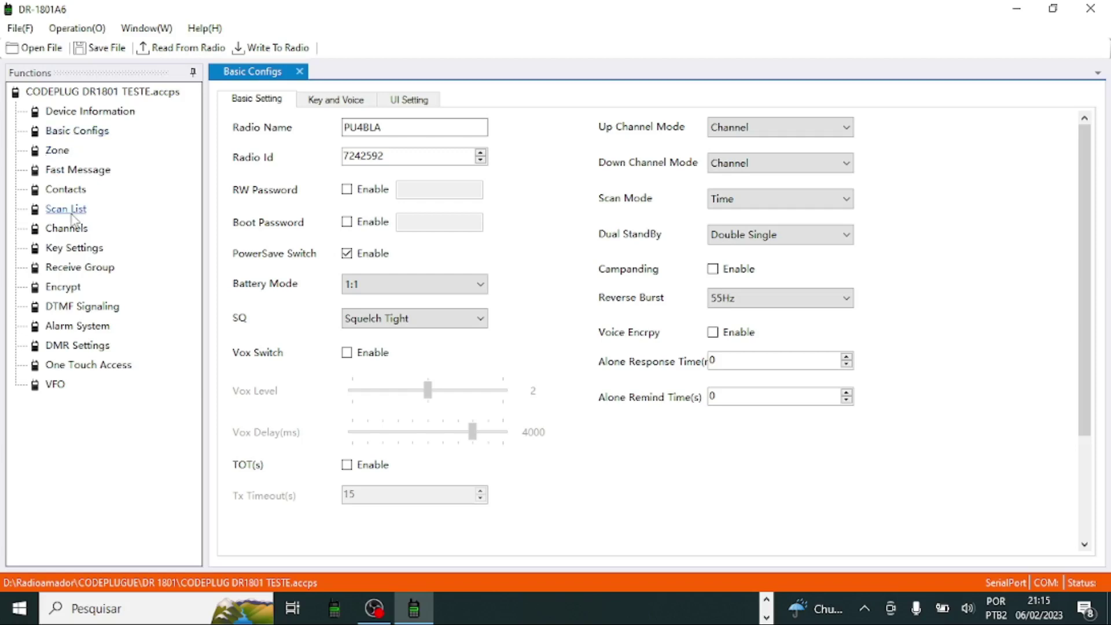
Step: Open the contact list and examine the name, call type and code of the BRASIL NACIONAL, ECOTESTE and CENTROESTE contacts
{"action": "left_click", "coordinate": [71, 191]}
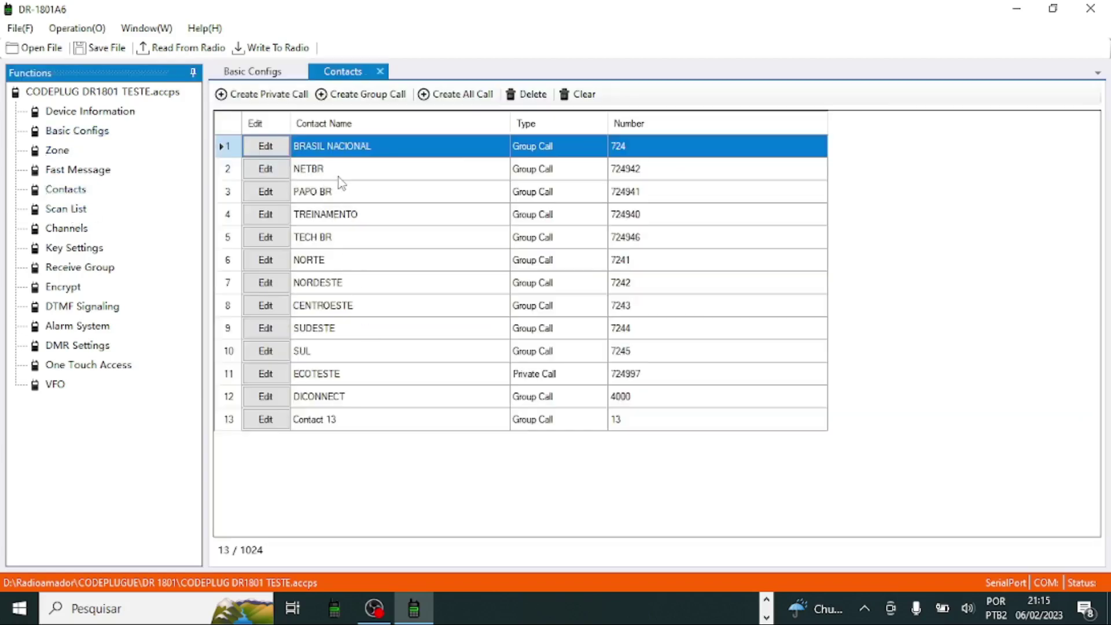
{"action": "left_click", "coordinate": [266, 147]}
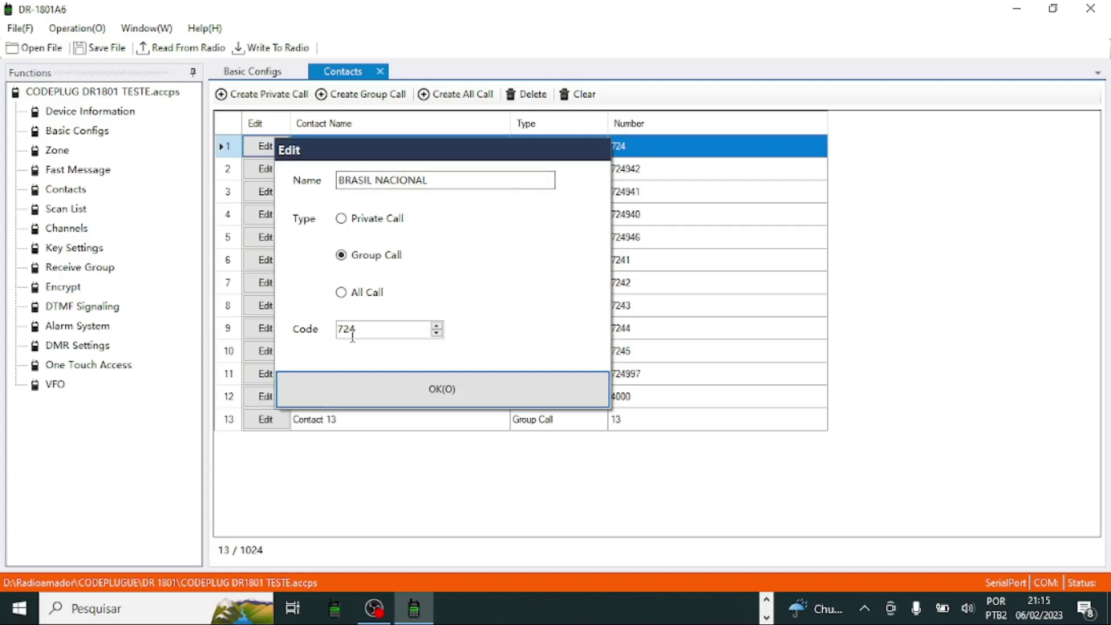
{"action": "left_click", "coordinate": [444, 397]}
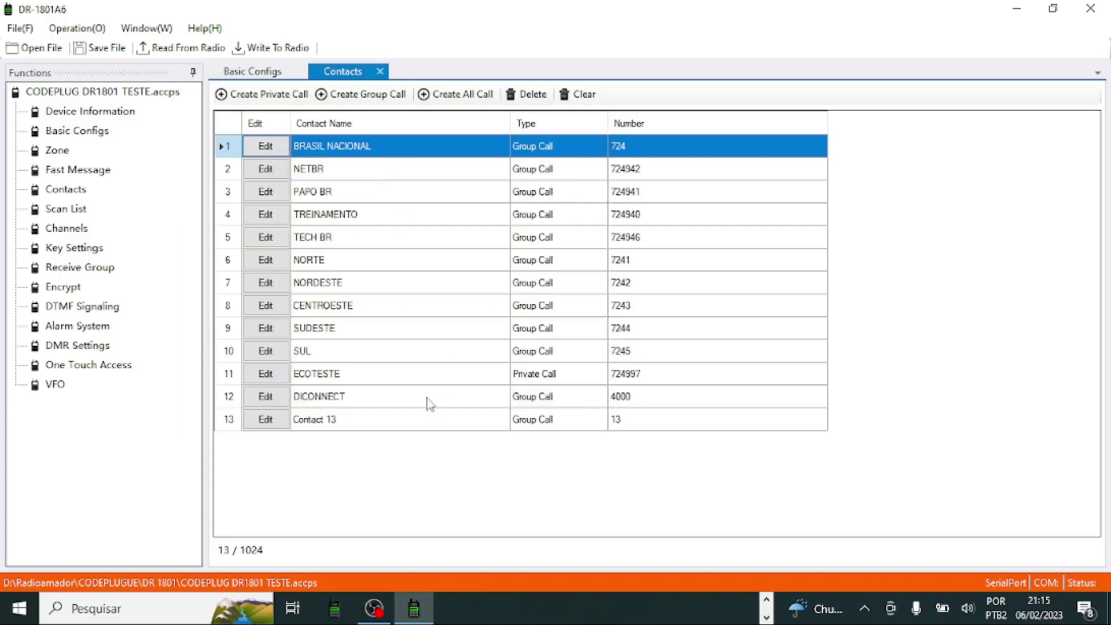
{"action": "left_click", "coordinate": [276, 373]}
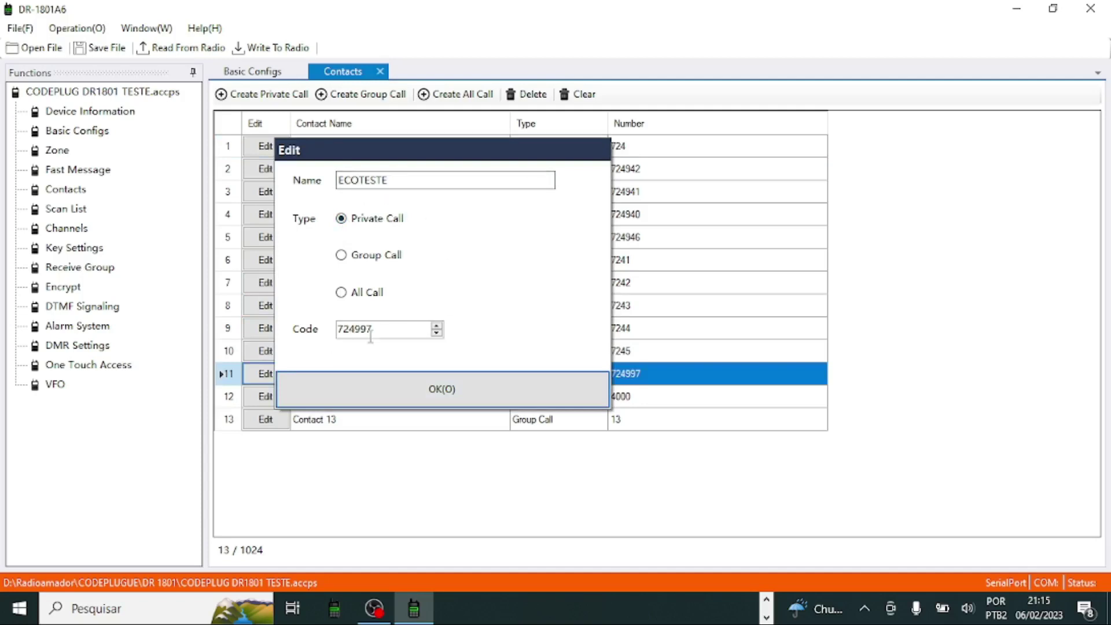
{"action": "left_click", "coordinate": [440, 394]}
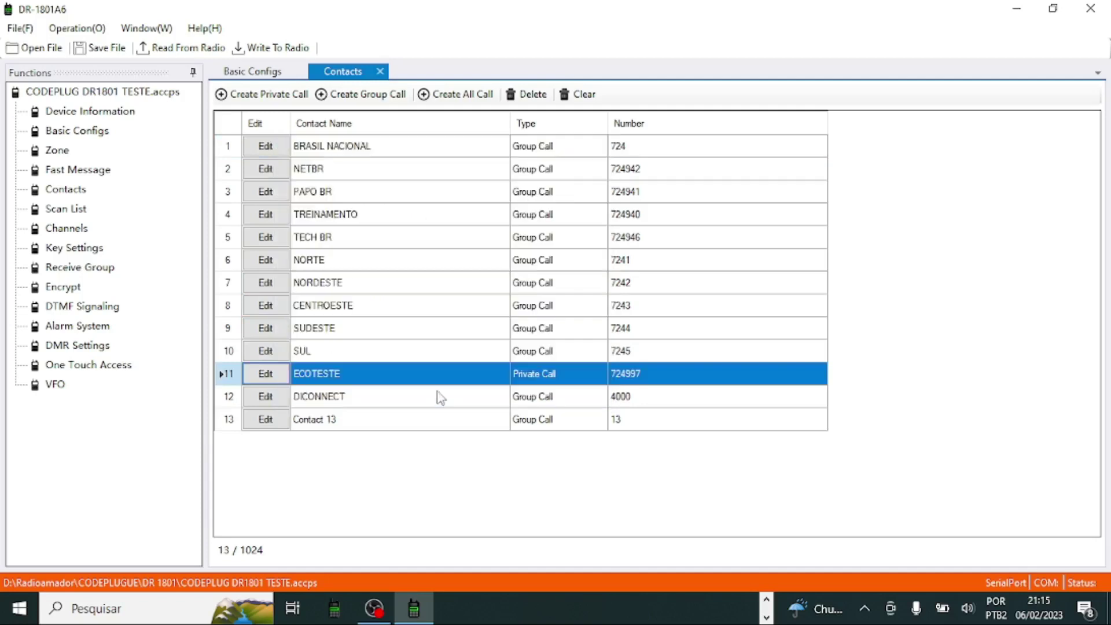
{"action": "left_click", "coordinate": [266, 306]}
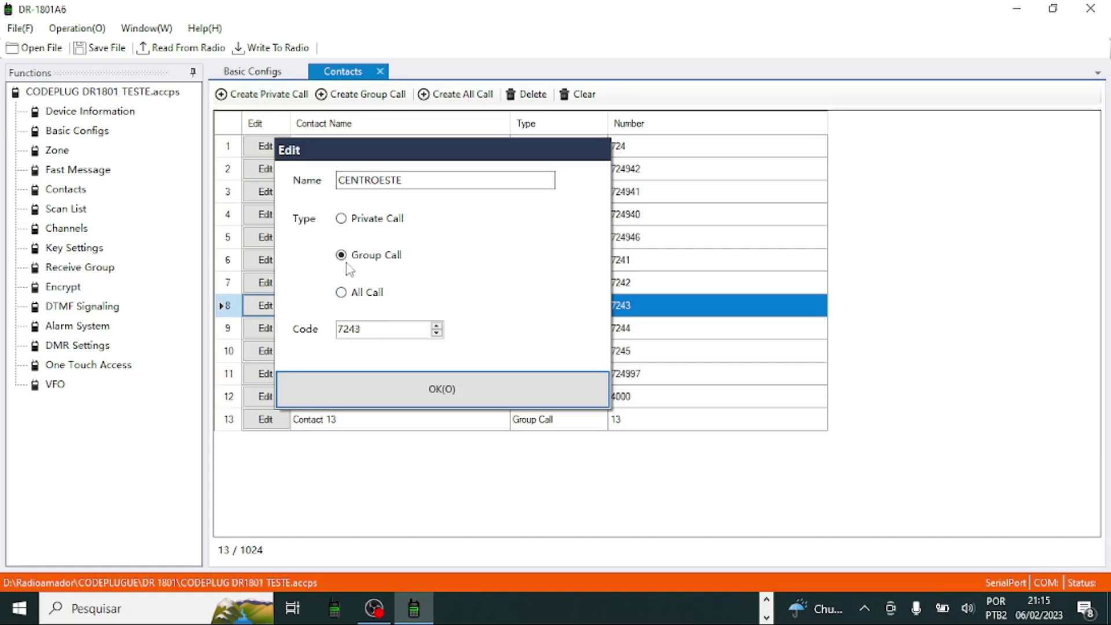
{"action": "left_click", "coordinate": [441, 393]}
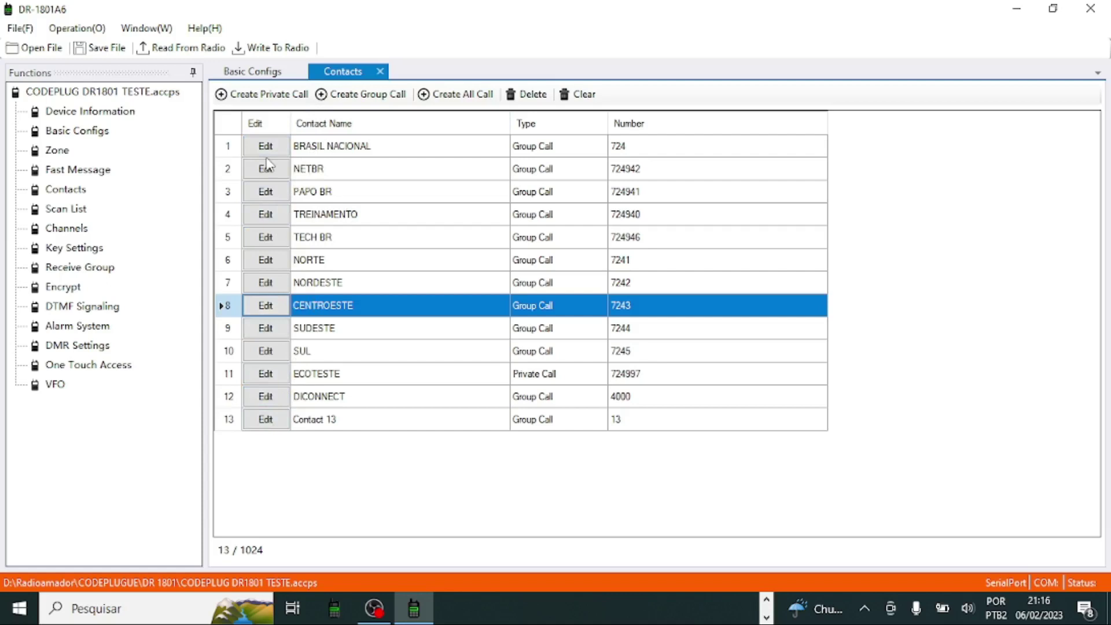
Step: Open the channel list and examine the BRASIL NACIONAL channel's transmit power, contact choices and name
{"action": "left_click", "coordinate": [77, 229]}
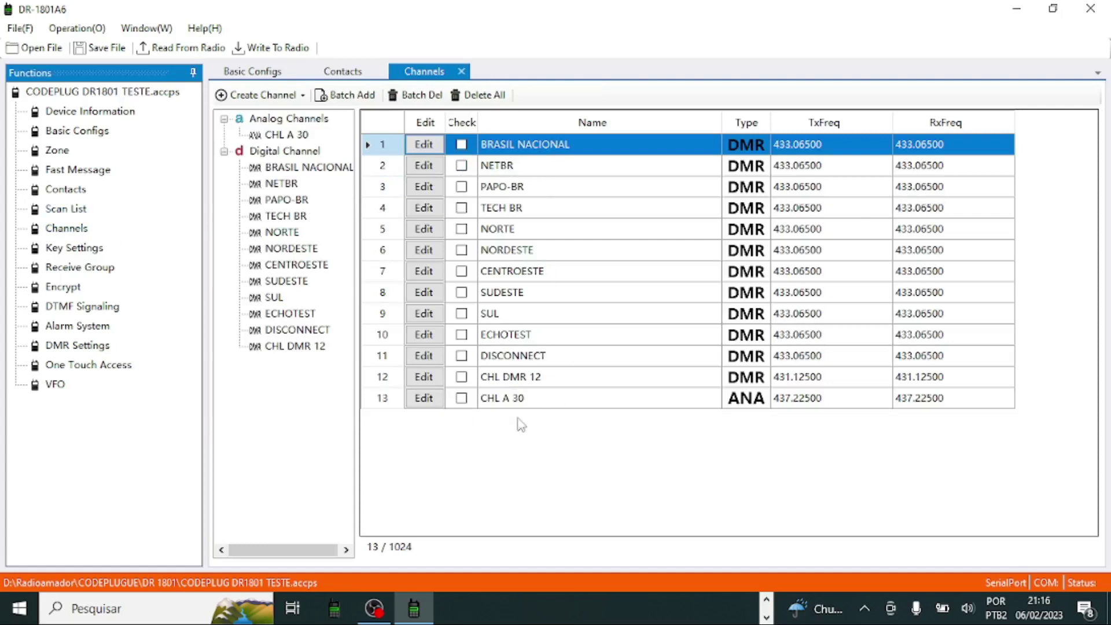
{"action": "left_click", "coordinate": [422, 147]}
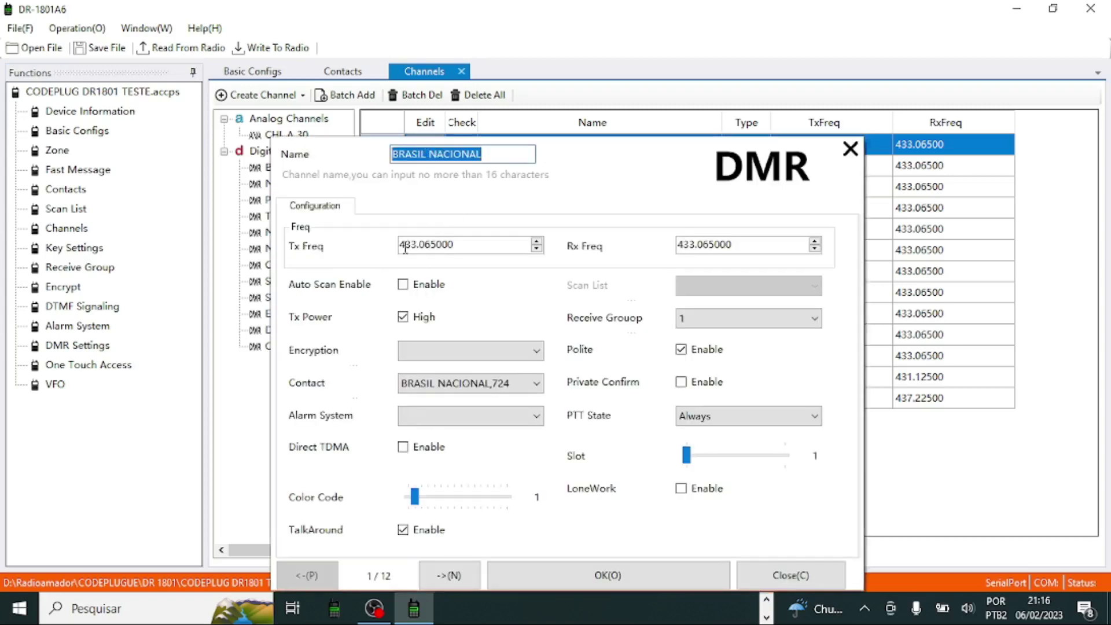
{"action": "left_click", "coordinate": [403, 318]}
{"action": "key", "text": "Tab"}
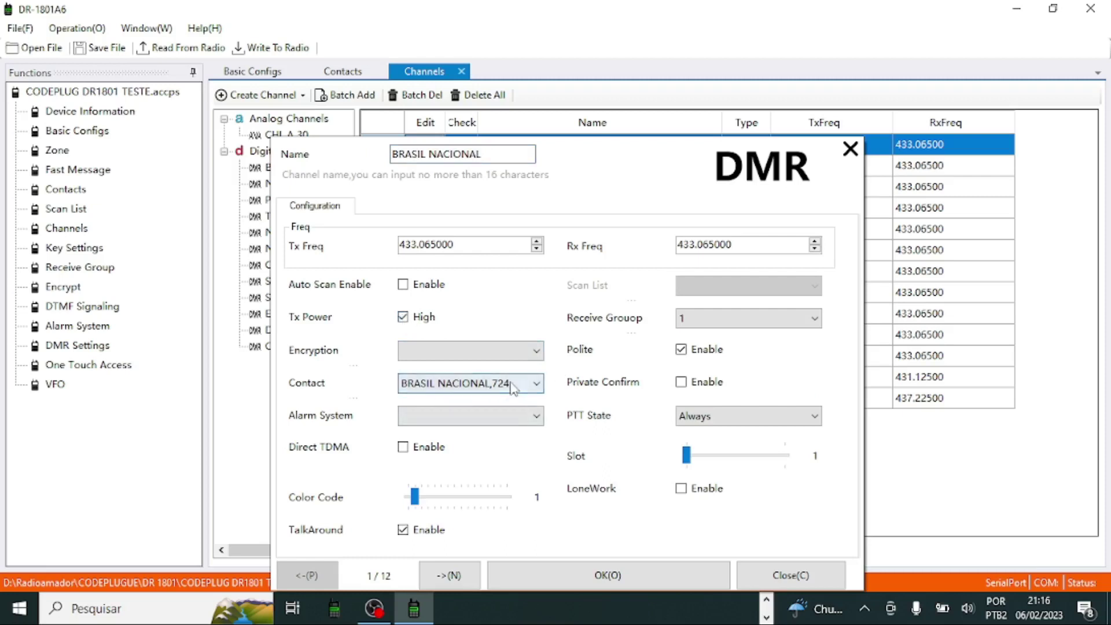
{"action": "left_click", "coordinate": [537, 384]}
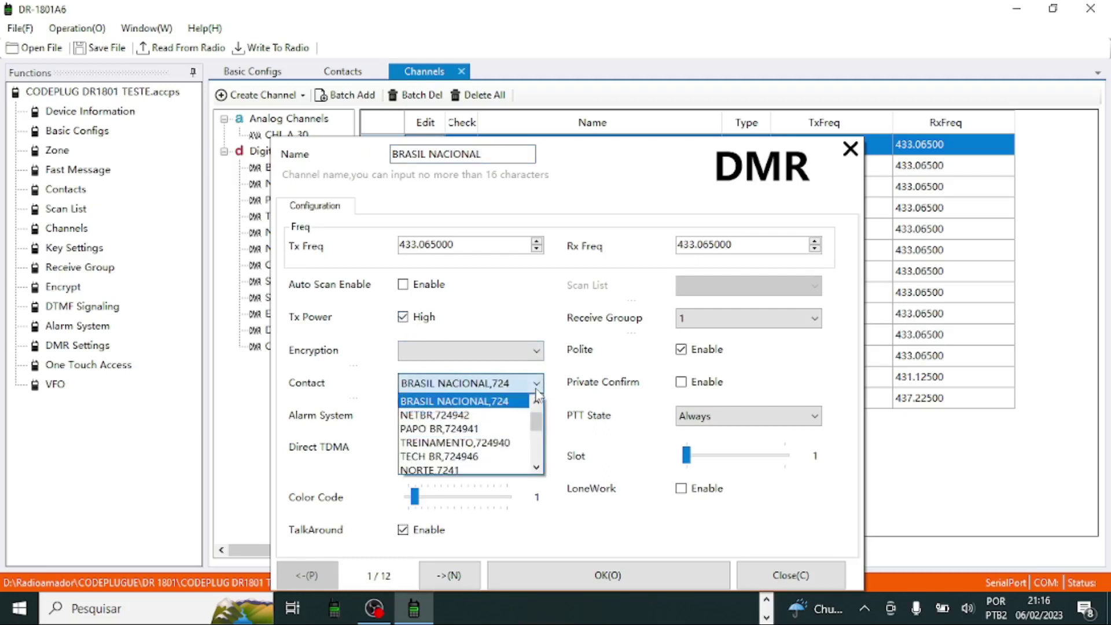
{"action": "left_click", "coordinate": [537, 396]}
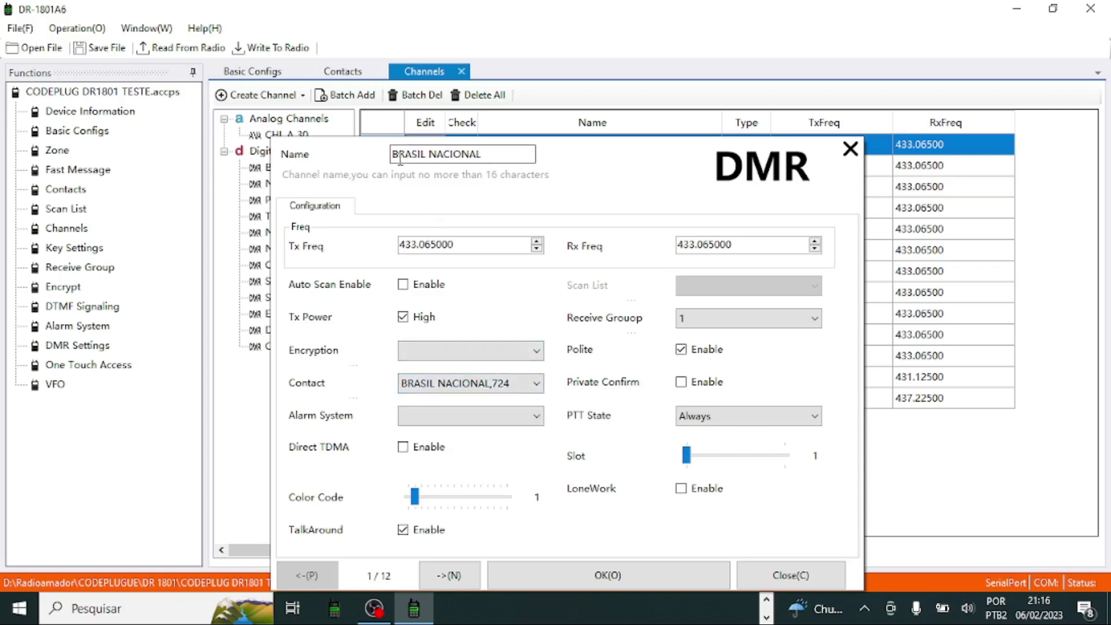
{"action": "left_click_drag", "start_coordinate": [398, 154], "coordinate": [501, 180]}
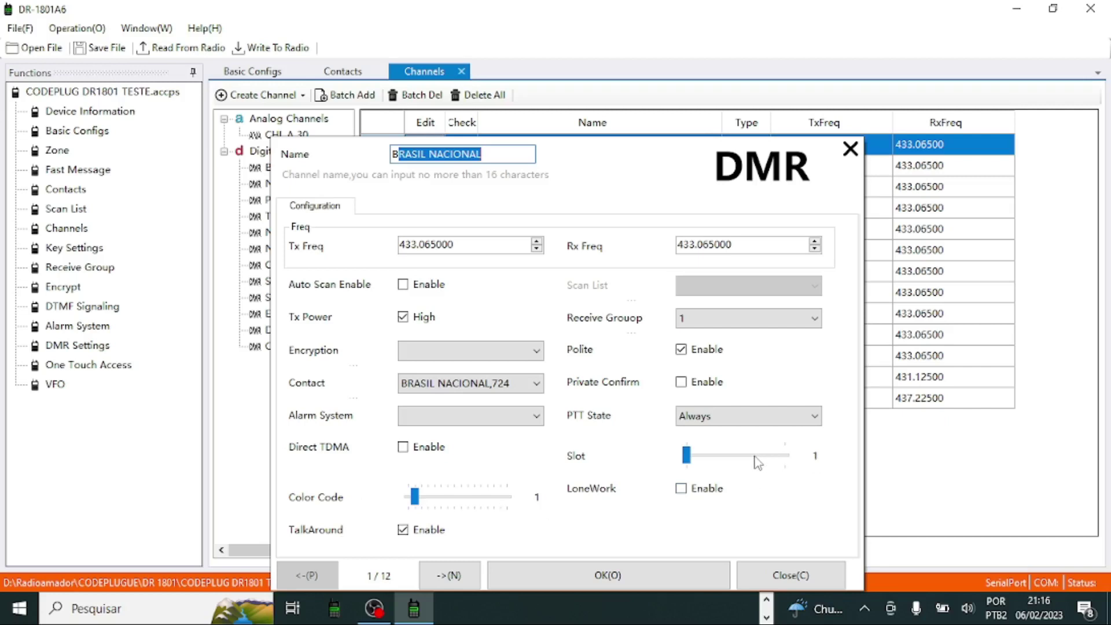
Step: Try slot 2 for the BRASIL NACIONAL channel, return it to slot 1 and accept the channel settings
{"action": "left_click", "coordinate": [773, 455]}
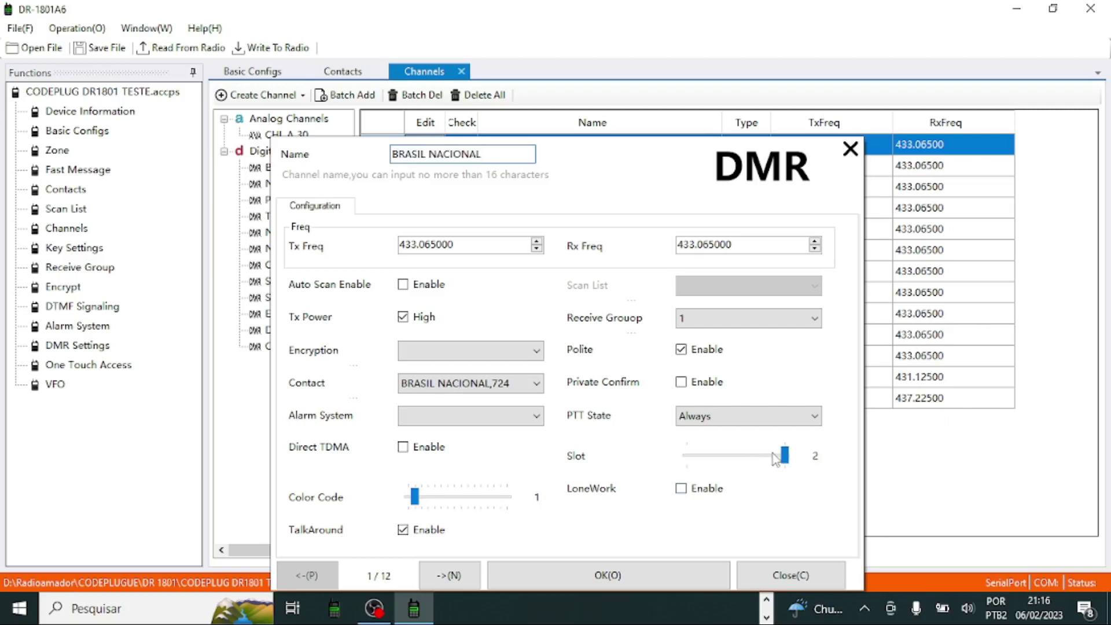
{"action": "left_click", "coordinate": [695, 456]}
{"action": "left_click", "coordinate": [608, 579]}
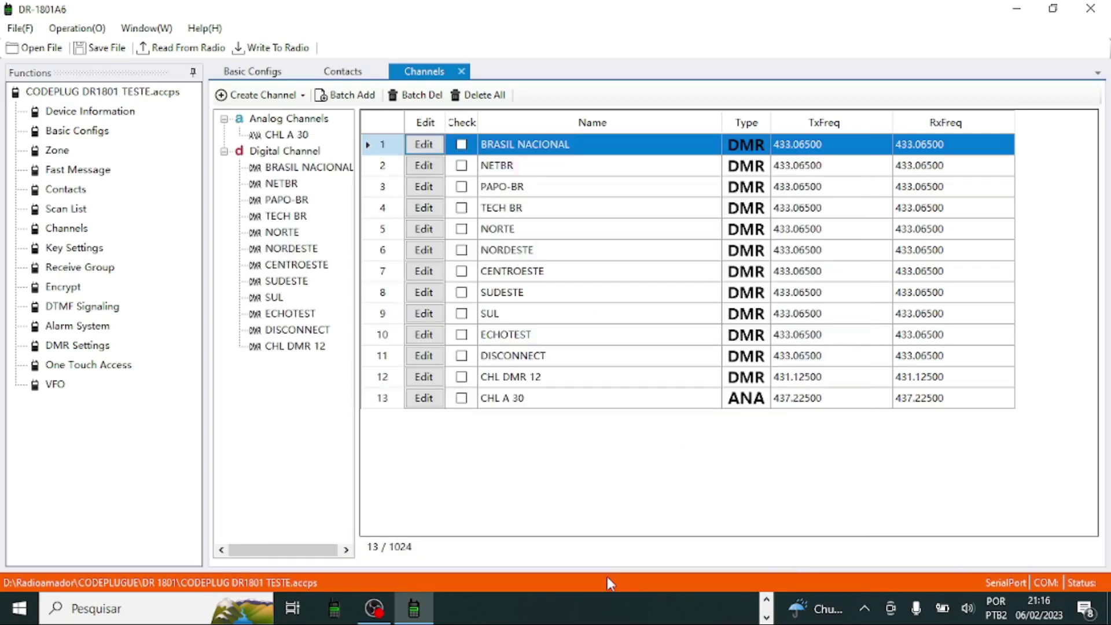
Step: Examine the NETBR channel's settings, including its available contacts, and close them
{"action": "left_click", "coordinate": [424, 168]}
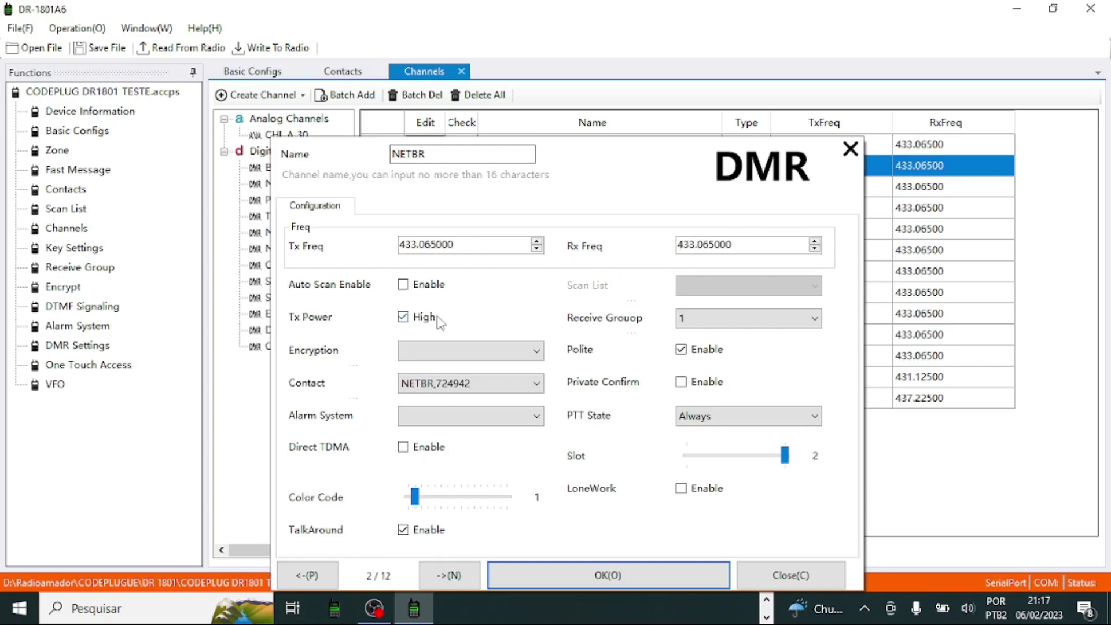
{"action": "left_click", "coordinate": [538, 383]}
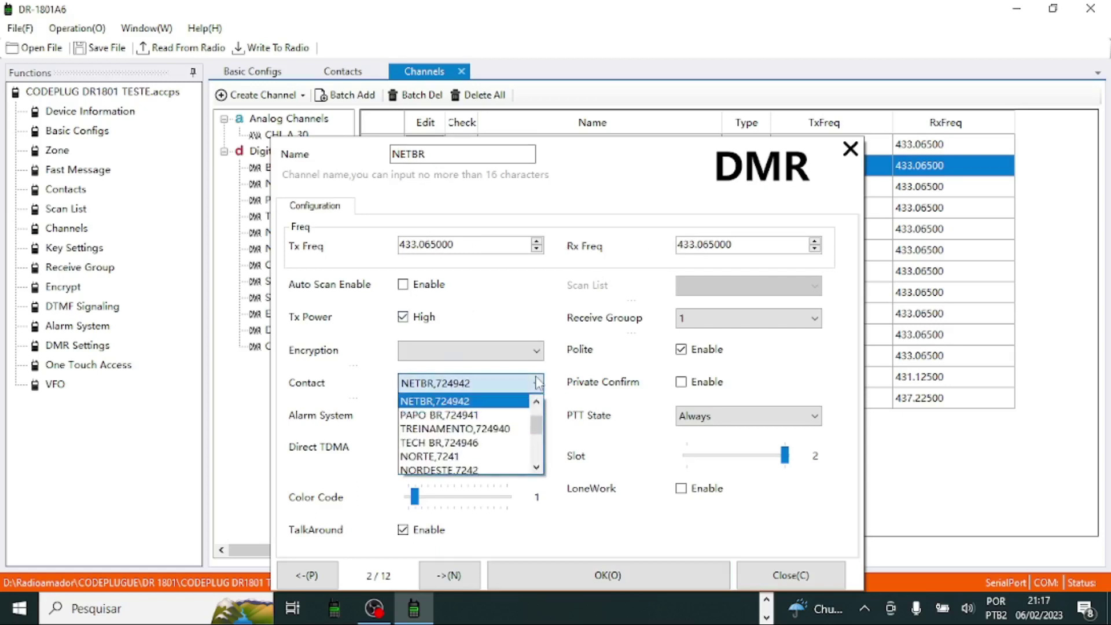
{"action": "left_click", "coordinate": [493, 401]}
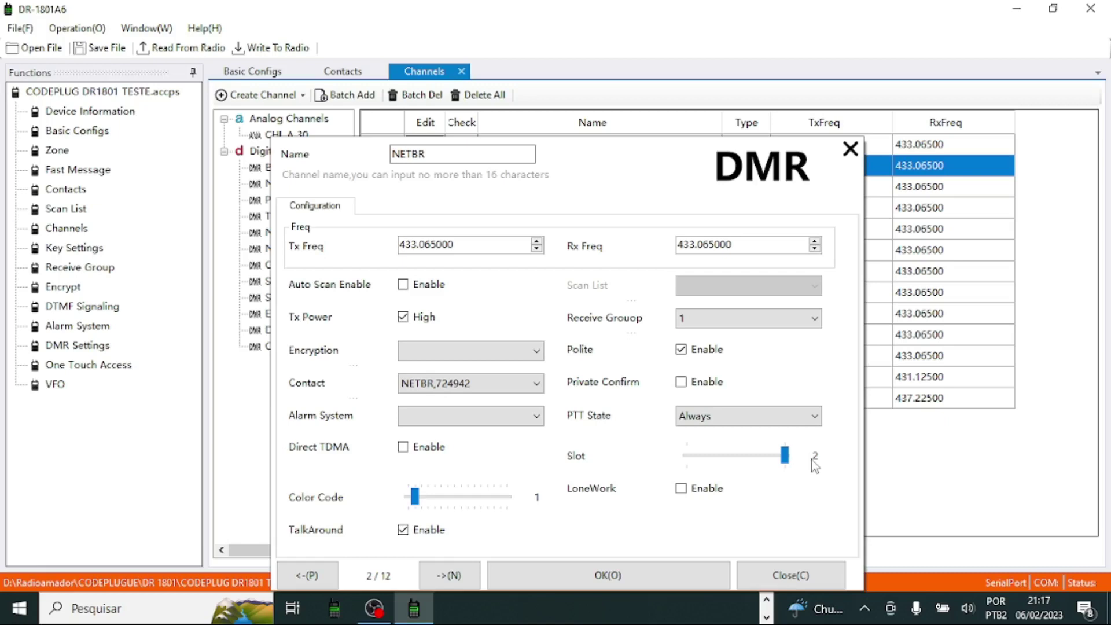
{"action": "left_click", "coordinate": [850, 148]}
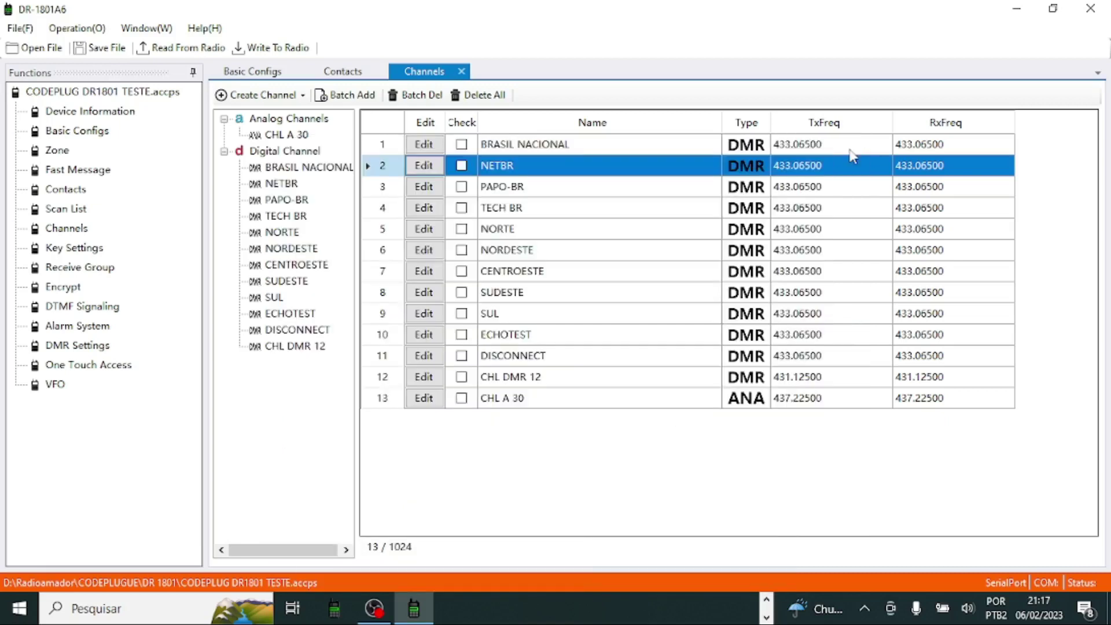
Step: Examine the PAPO-BR channel's frequency, contact and slot settings, and close them
{"action": "left_click", "coordinate": [504, 193]}
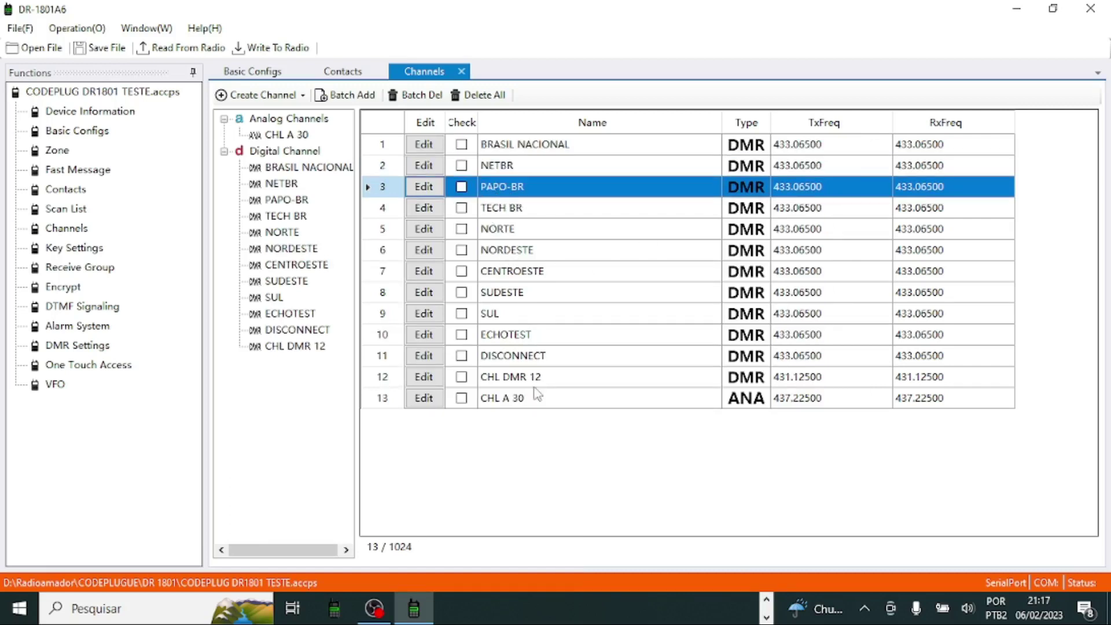
{"action": "left_click", "coordinate": [425, 187]}
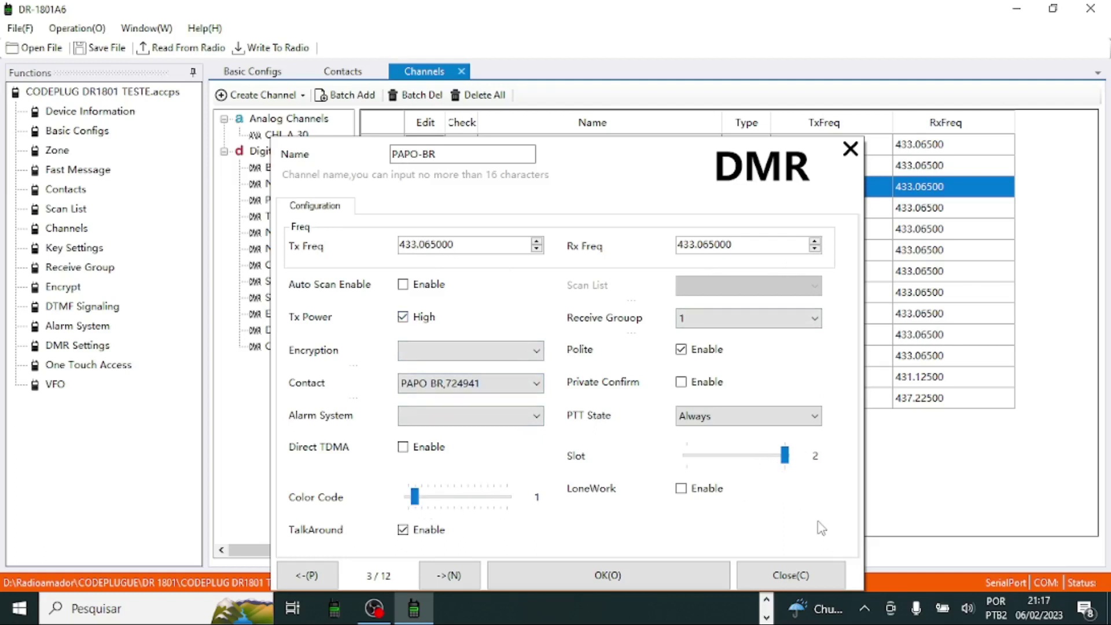
{"action": "left_click", "coordinate": [857, 151]}
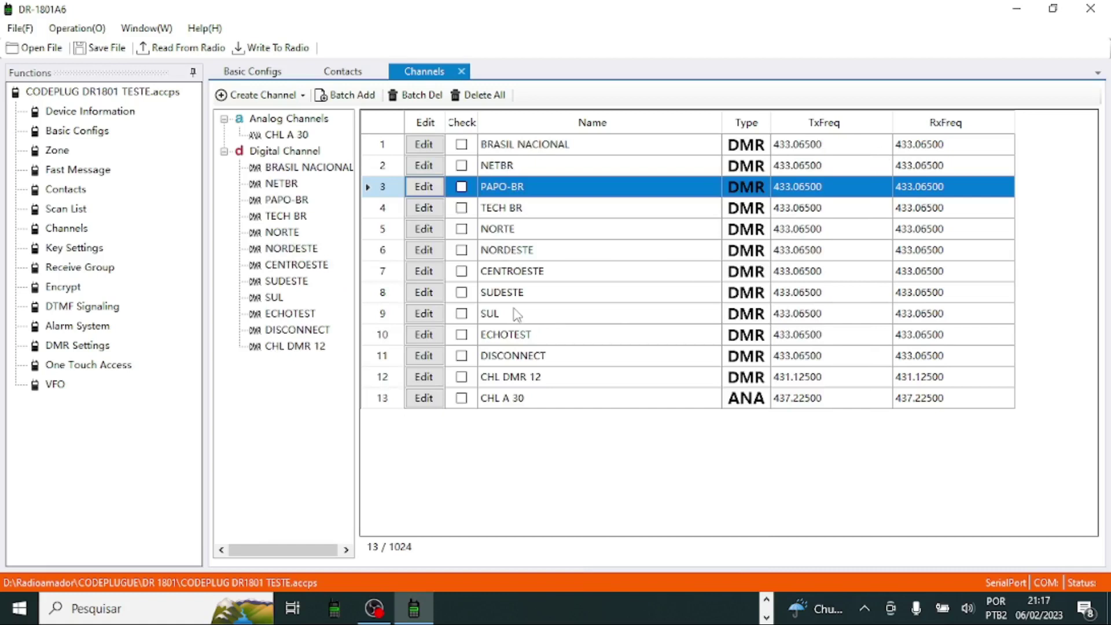
Step: Examine the DISCONNECT channel's settings, including its available contacts, and close them
{"action": "left_click", "coordinate": [507, 359]}
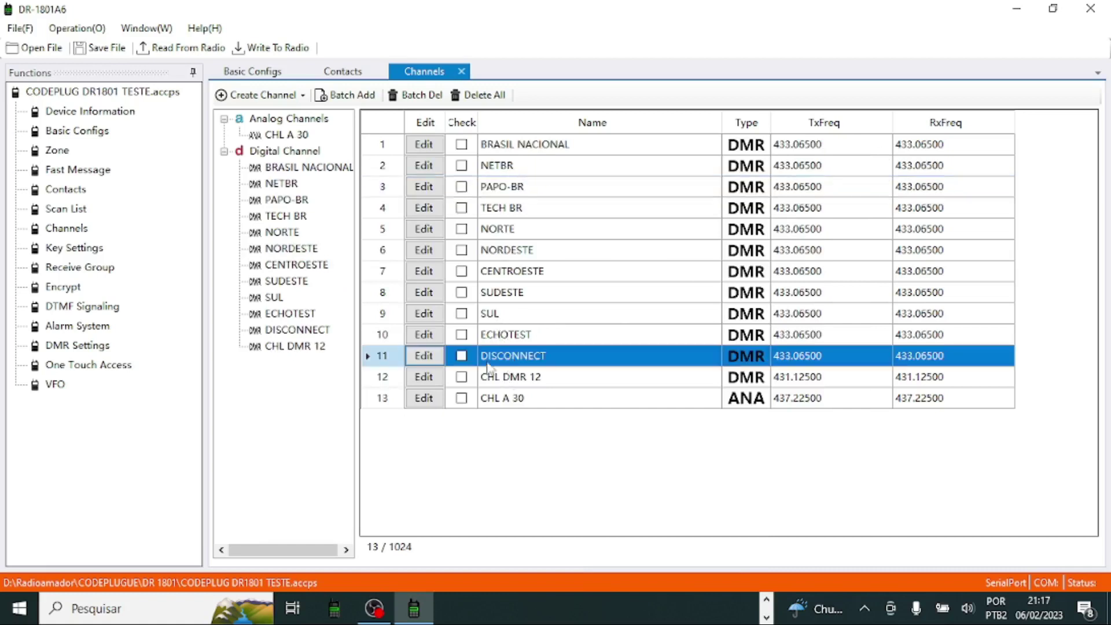
{"action": "left_click", "coordinate": [422, 356]}
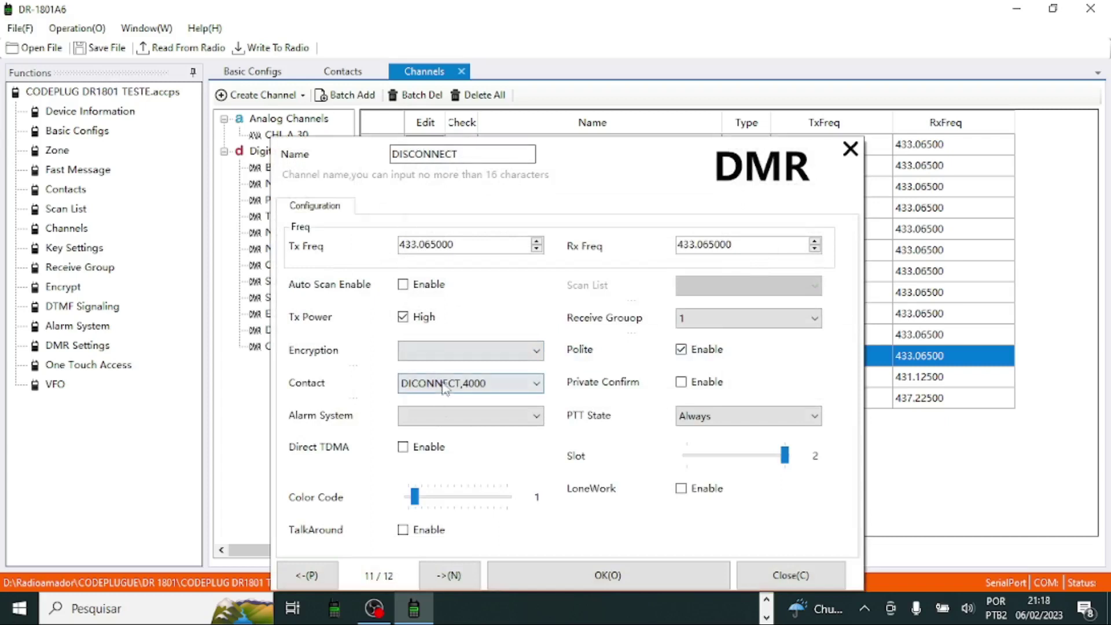
{"action": "left_click", "coordinate": [537, 384]}
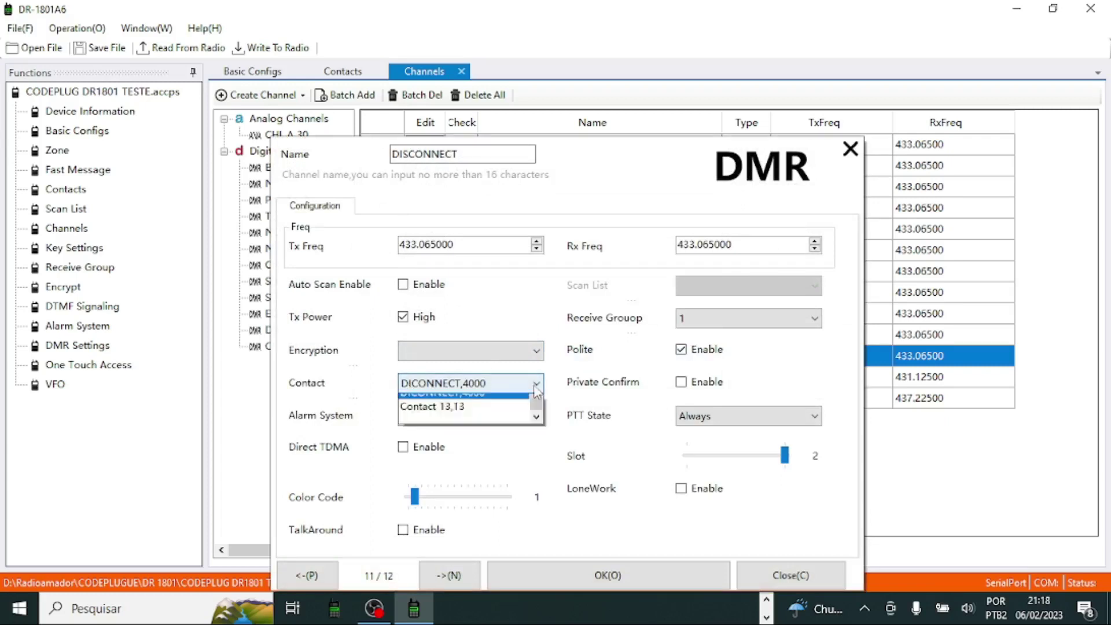
{"action": "left_click", "coordinate": [536, 389]}
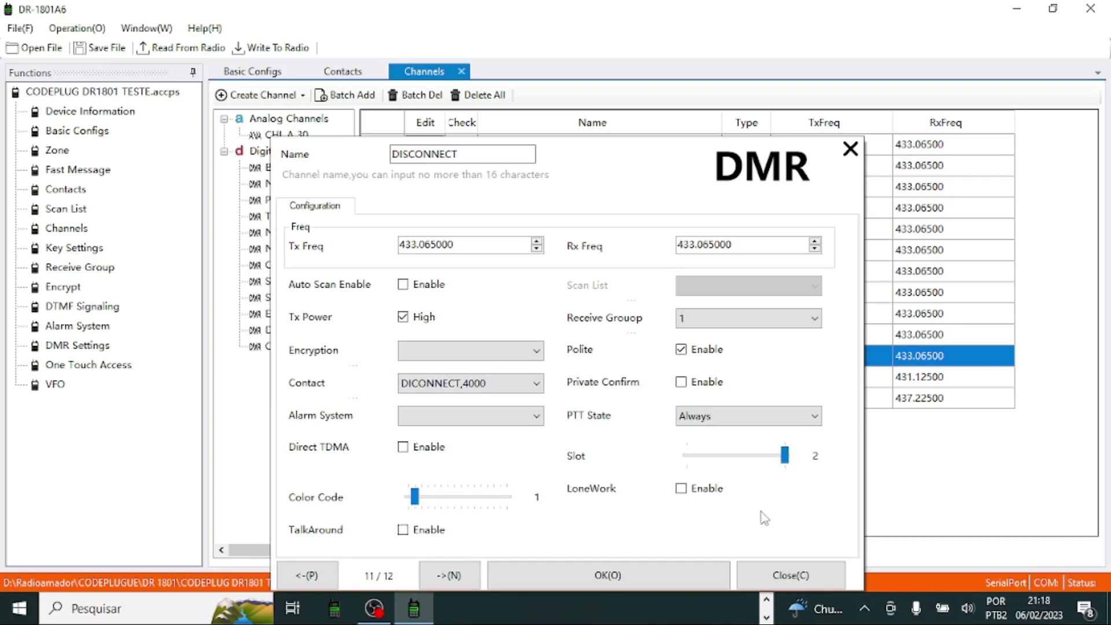
{"action": "left_click", "coordinate": [851, 152]}
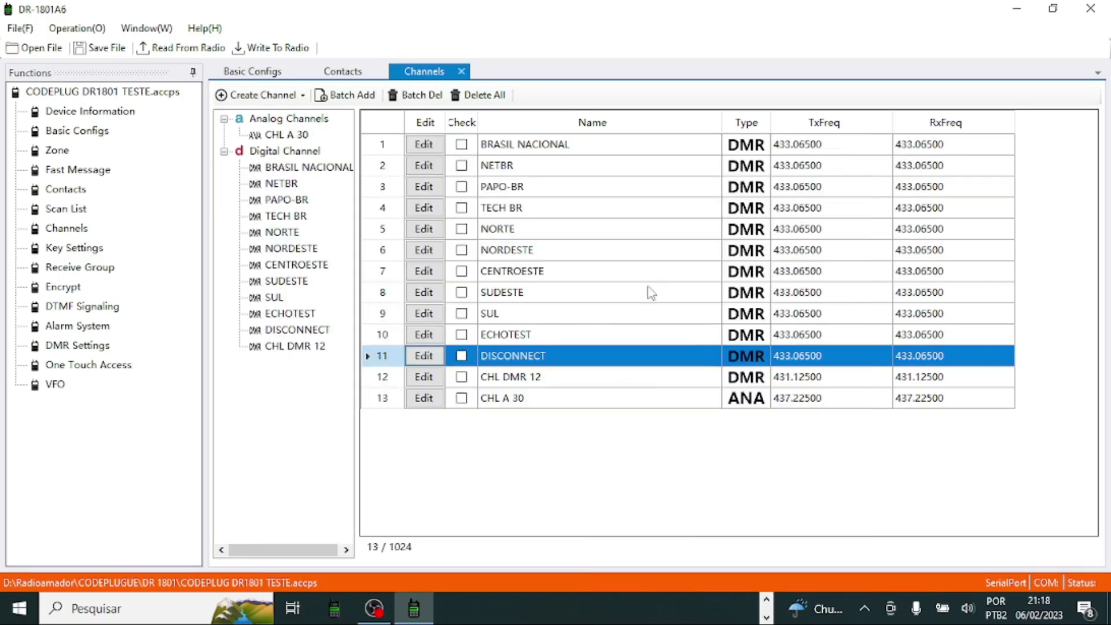
Step: Examine the ECHOTEST channel's frequency, contact and slot settings, and close them
{"action": "left_click", "coordinate": [507, 337]}
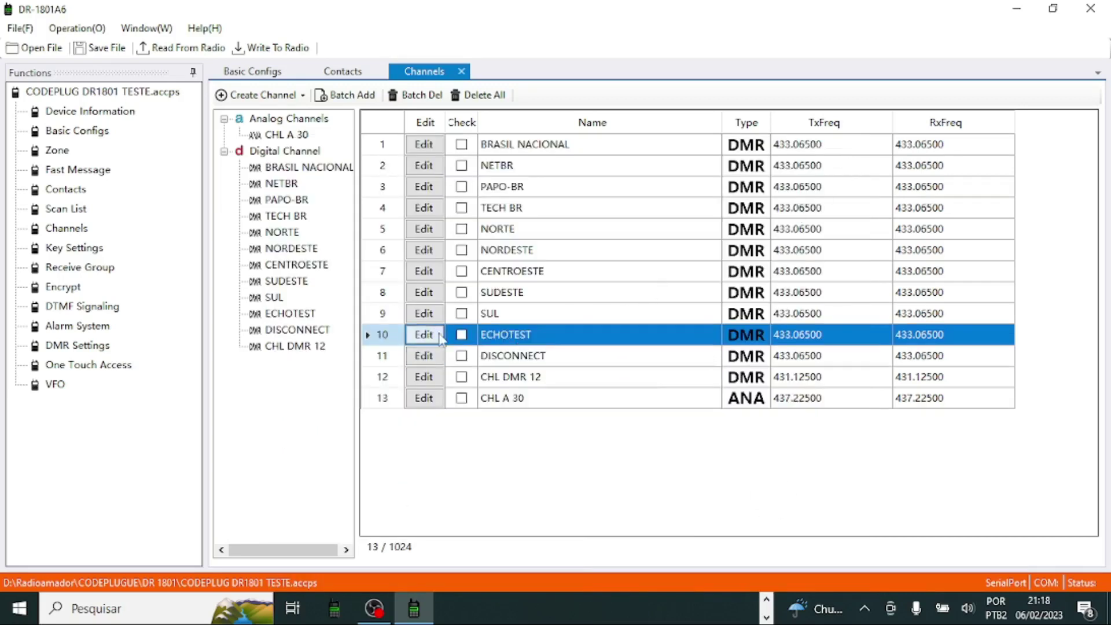
{"action": "left_click", "coordinate": [424, 335]}
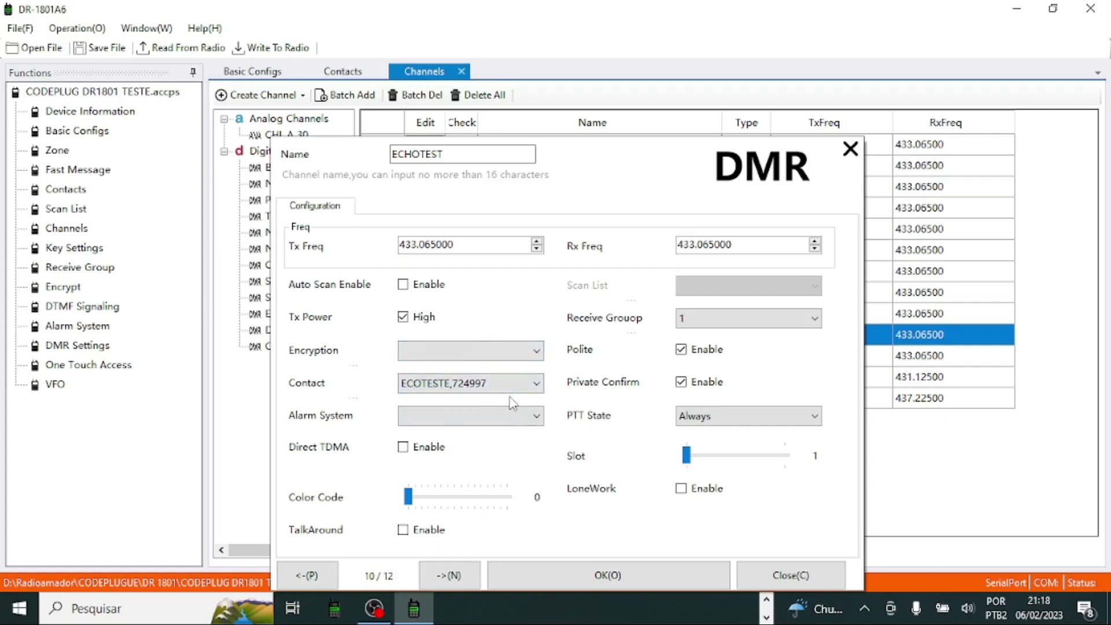
{"action": "key", "text": "Return"}
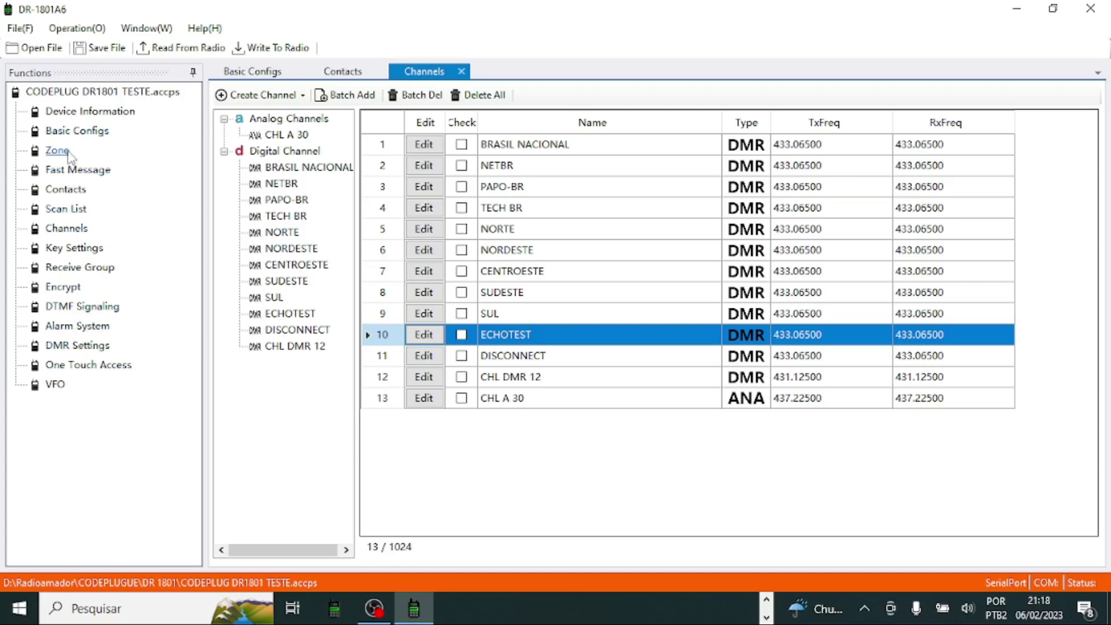
Step: Review the contact and channel lists and the channels assigned to the USUAIS, REGIOES and TESTE zones, ending on the channel list
{"action": "left_click", "coordinate": [60, 191]}
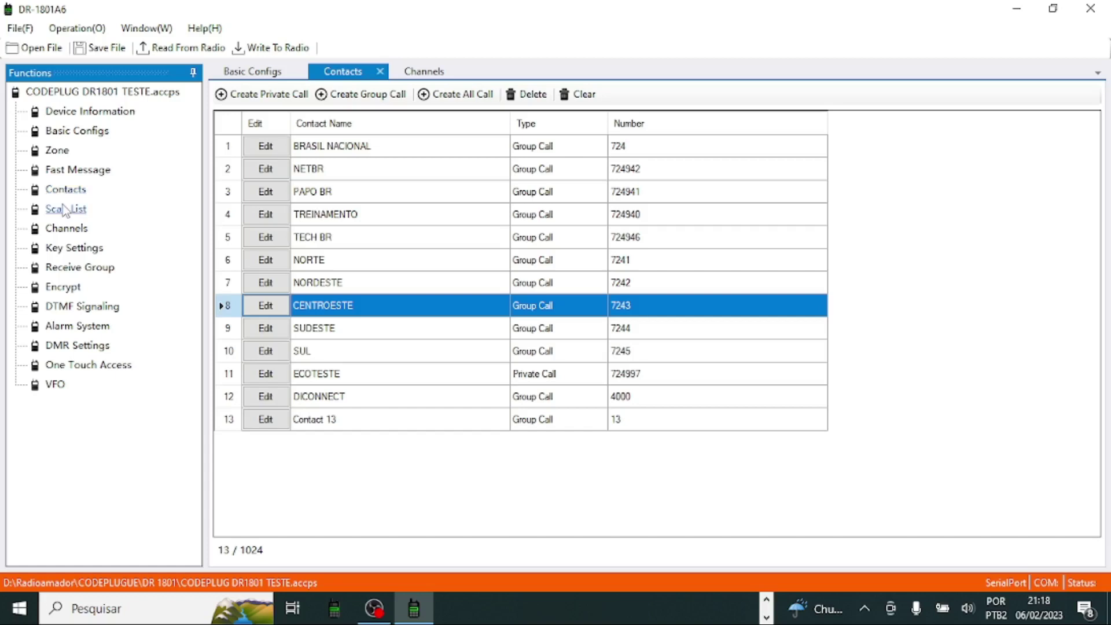
{"action": "left_click", "coordinate": [66, 230]}
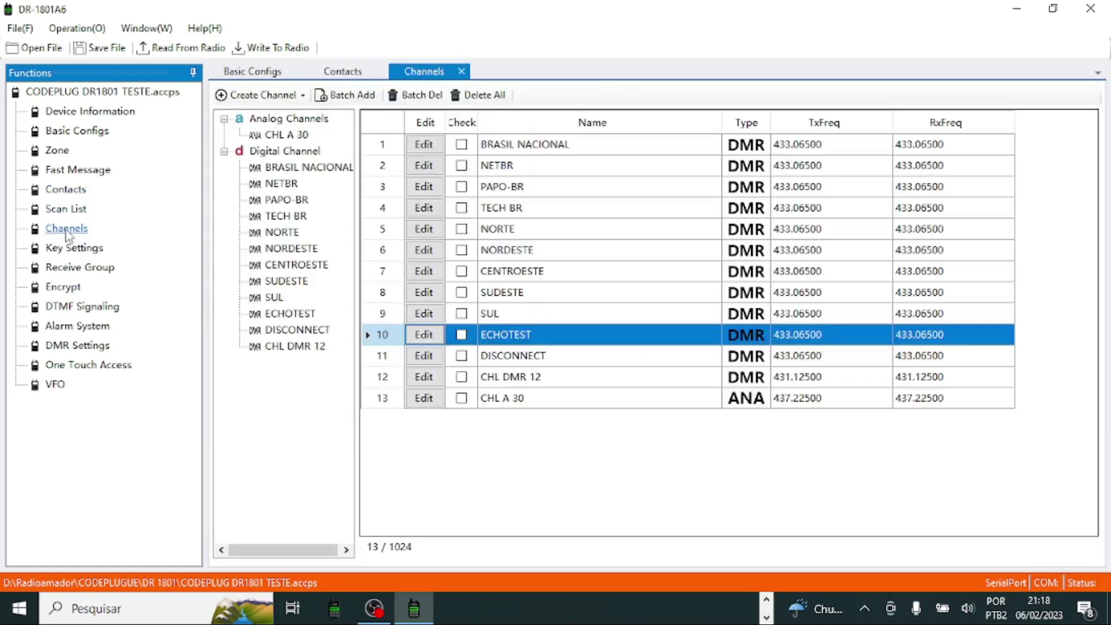
{"action": "left_click", "coordinate": [58, 151]}
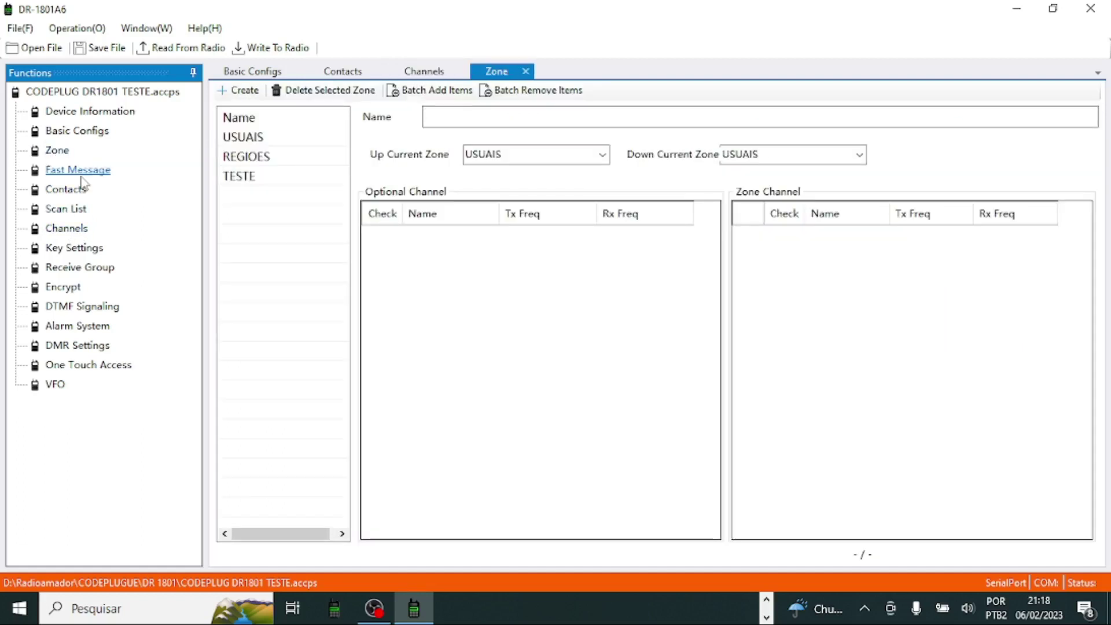
{"action": "left_click", "coordinate": [237, 141]}
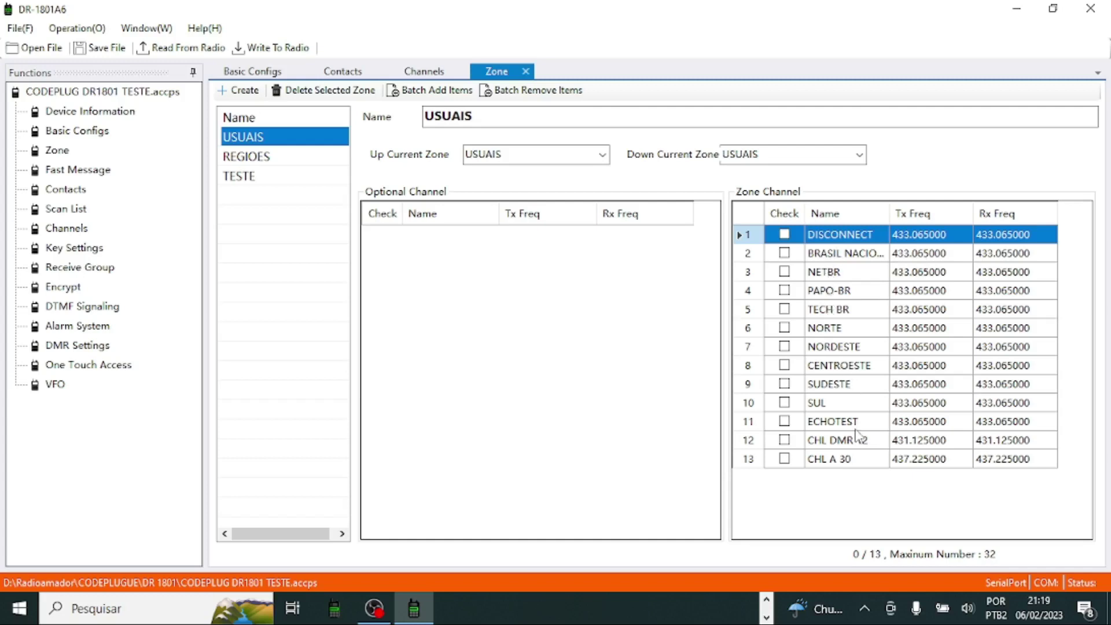
{"action": "left_click", "coordinate": [257, 158]}
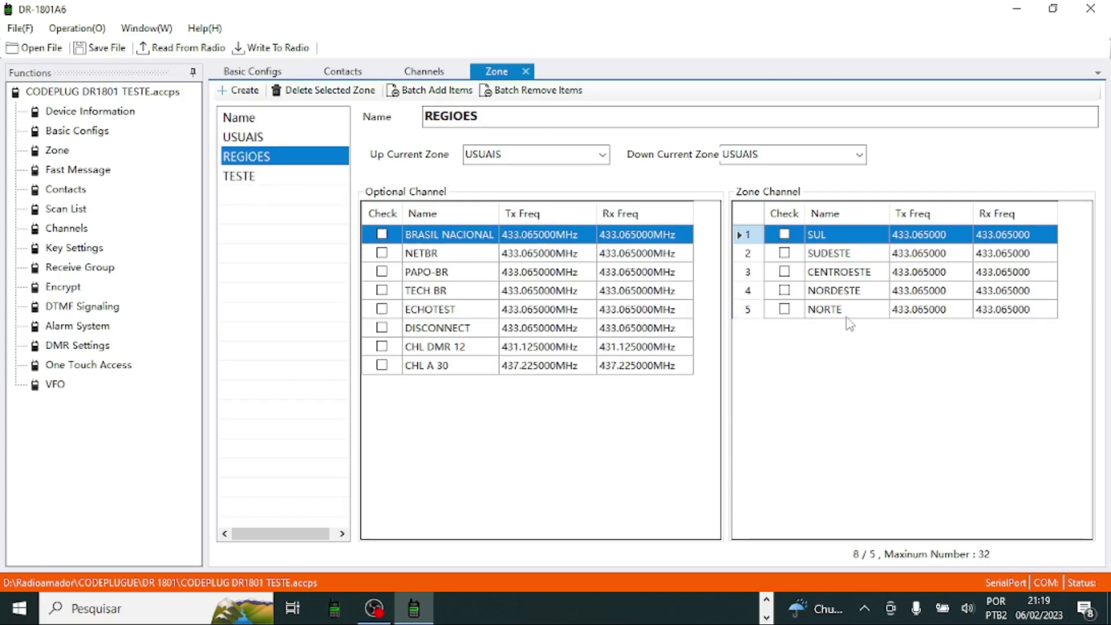
{"action": "left_click", "coordinate": [253, 179]}
{"action": "key", "text": "Up"}
{"action": "key", "text": "Up"}
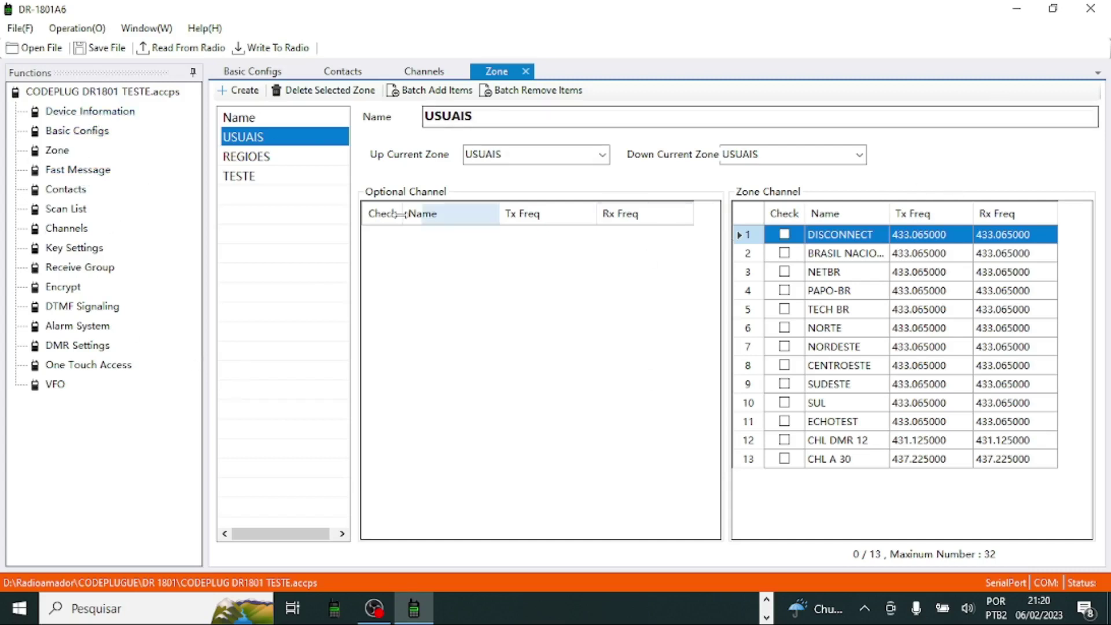
{"action": "double_click", "coordinate": [70, 189]}
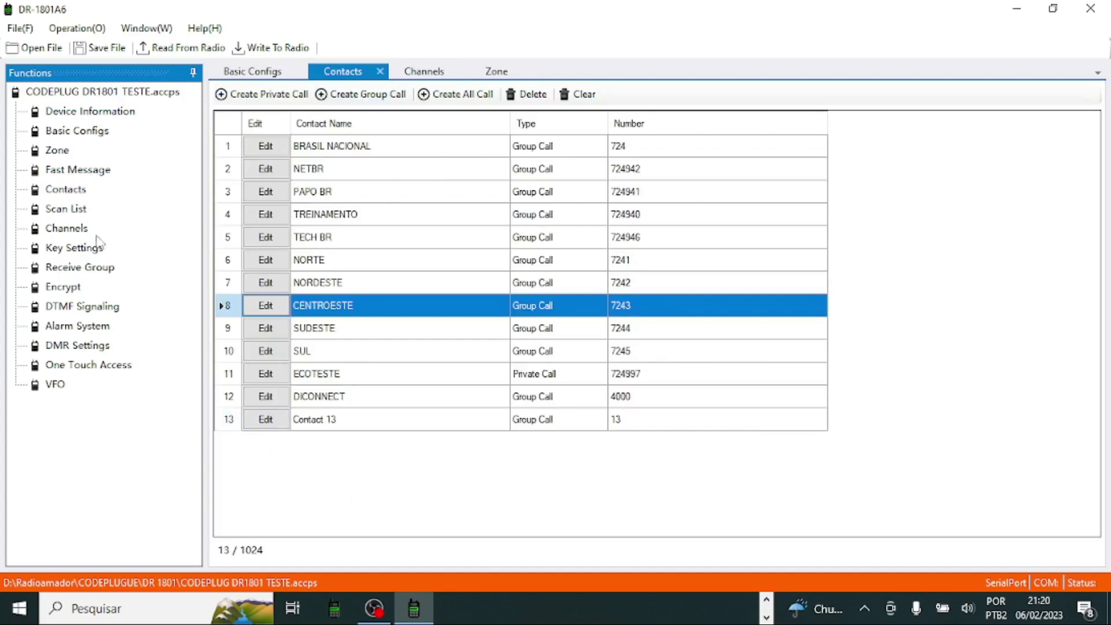
{"action": "double_click", "coordinate": [75, 229]}
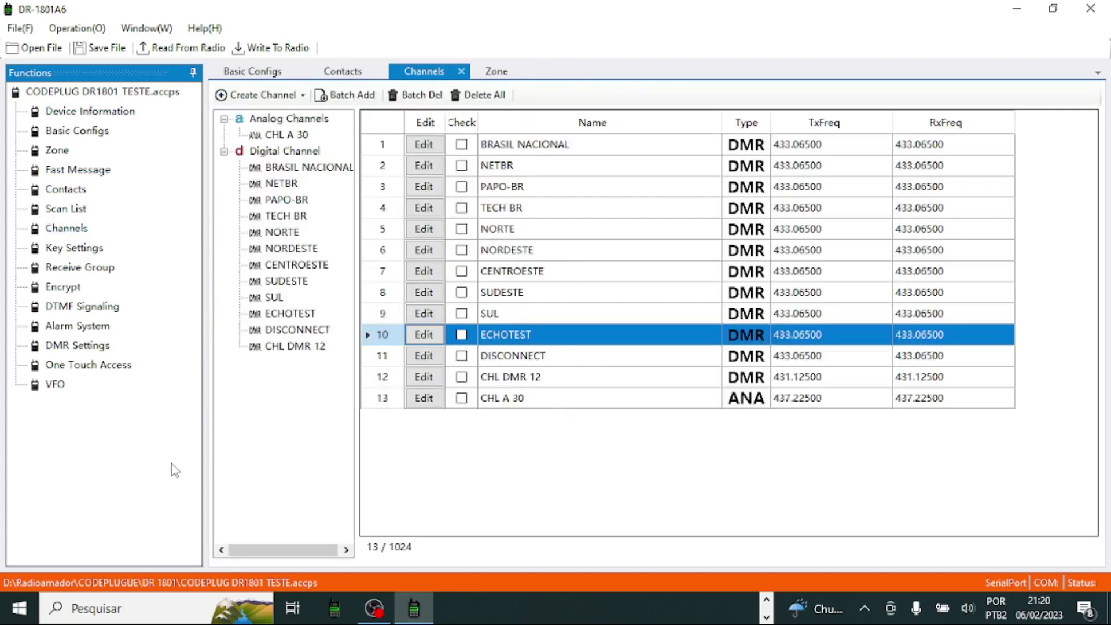
Step: Try to write the codeplug to the radio without a serial port selected, and close the port selection
{"action": "left_click", "coordinate": [284, 50]}
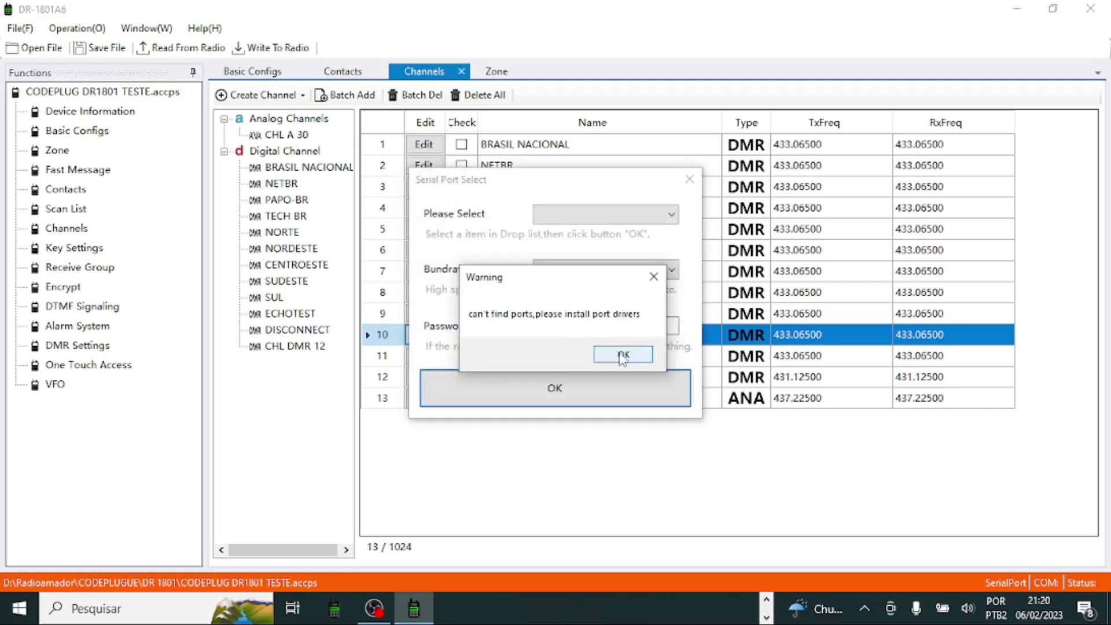
{"action": "left_click", "coordinate": [617, 354]}
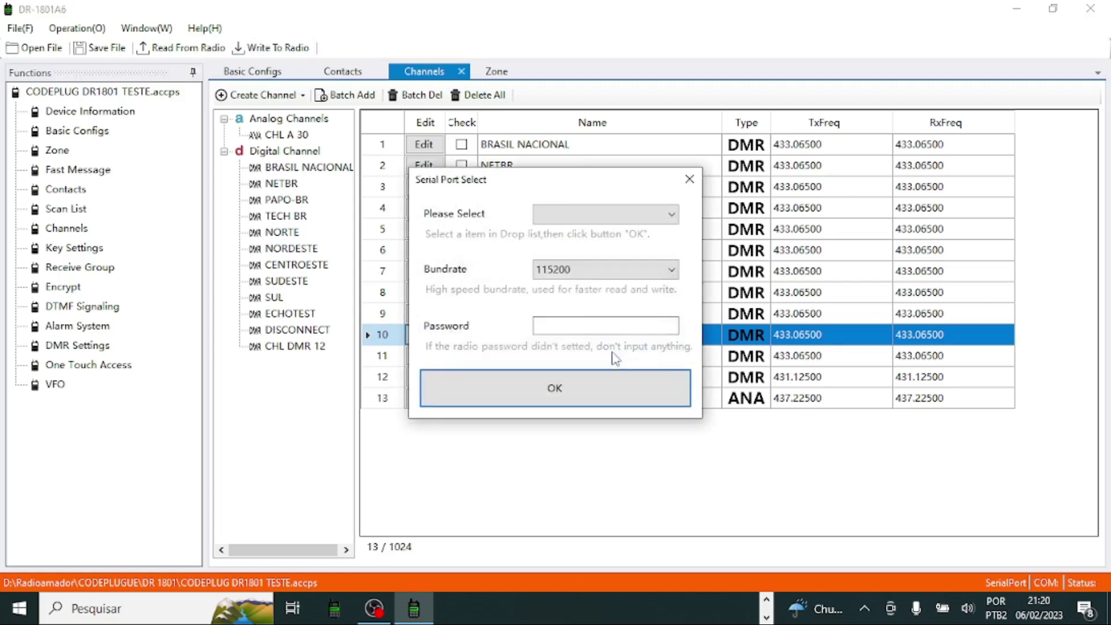
{"action": "left_click", "coordinate": [585, 390]}
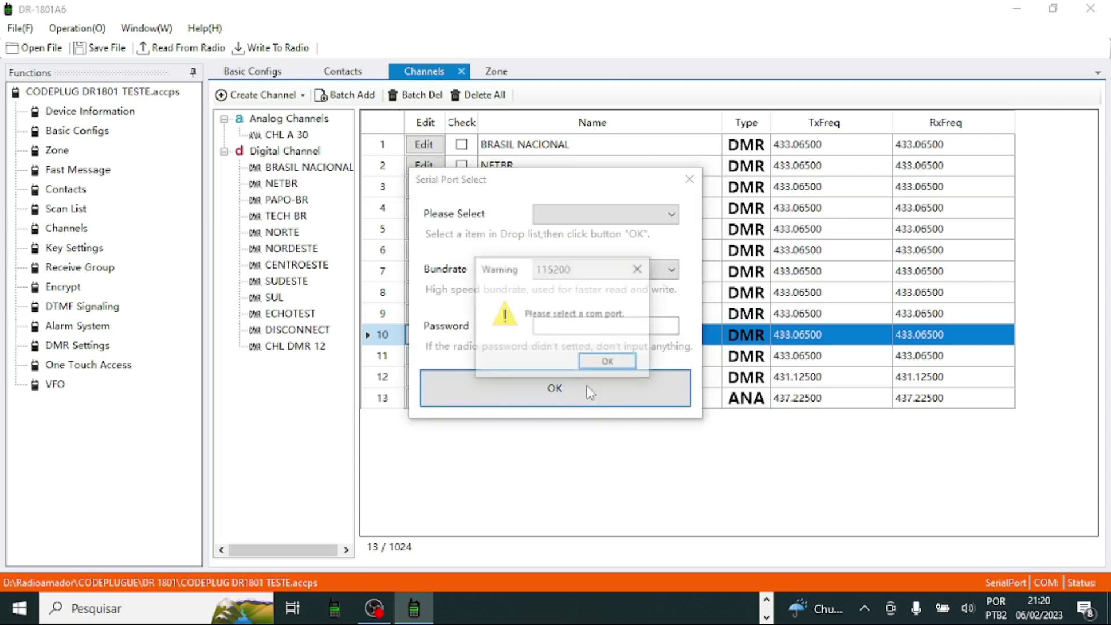
{"action": "left_click", "coordinate": [604, 361]}
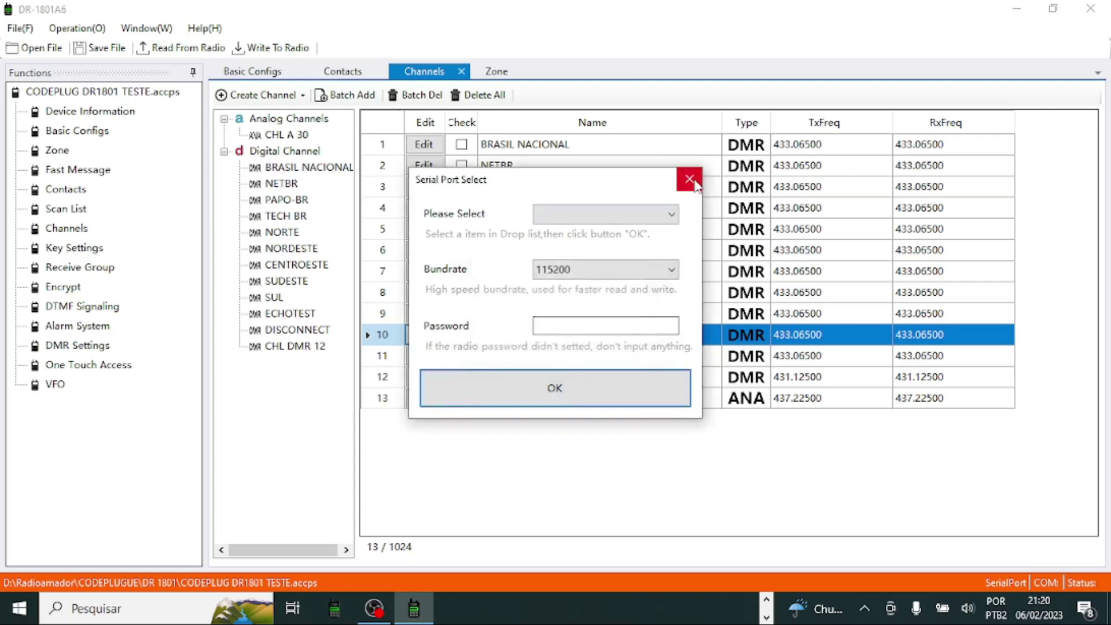
{"action": "left_click", "coordinate": [690, 178]}
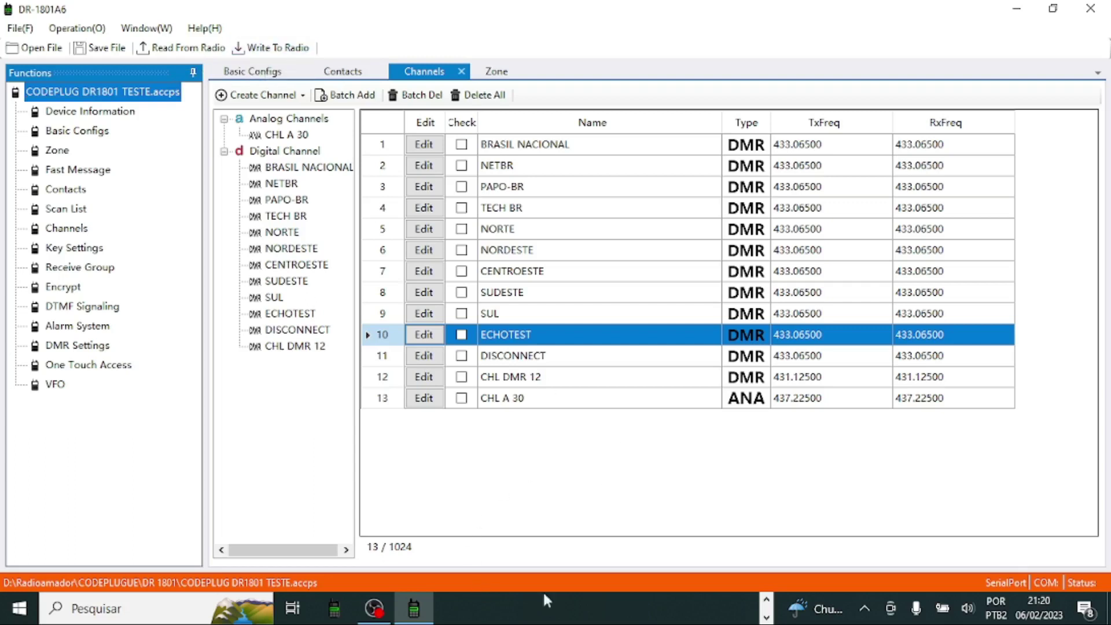
Step: Switch to the PowerPoint presentation, start the slide show from the CRIAR ZONAS slide and advance to the closing FIM slide
{"action": "left_click", "coordinate": [767, 617]}
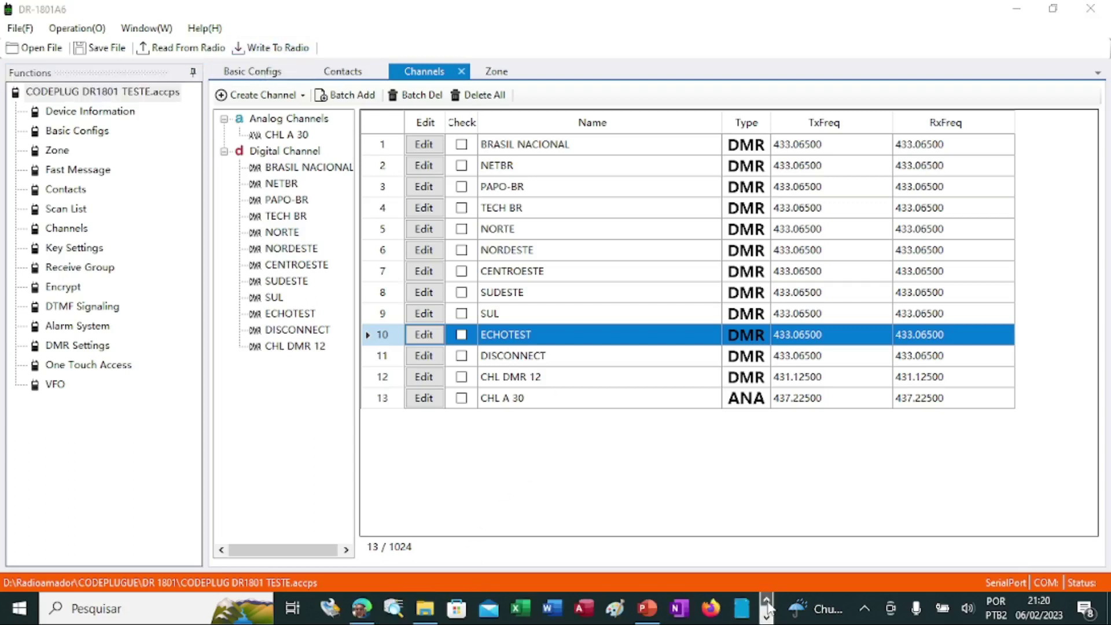
{"action": "left_click", "coordinate": [660, 609]}
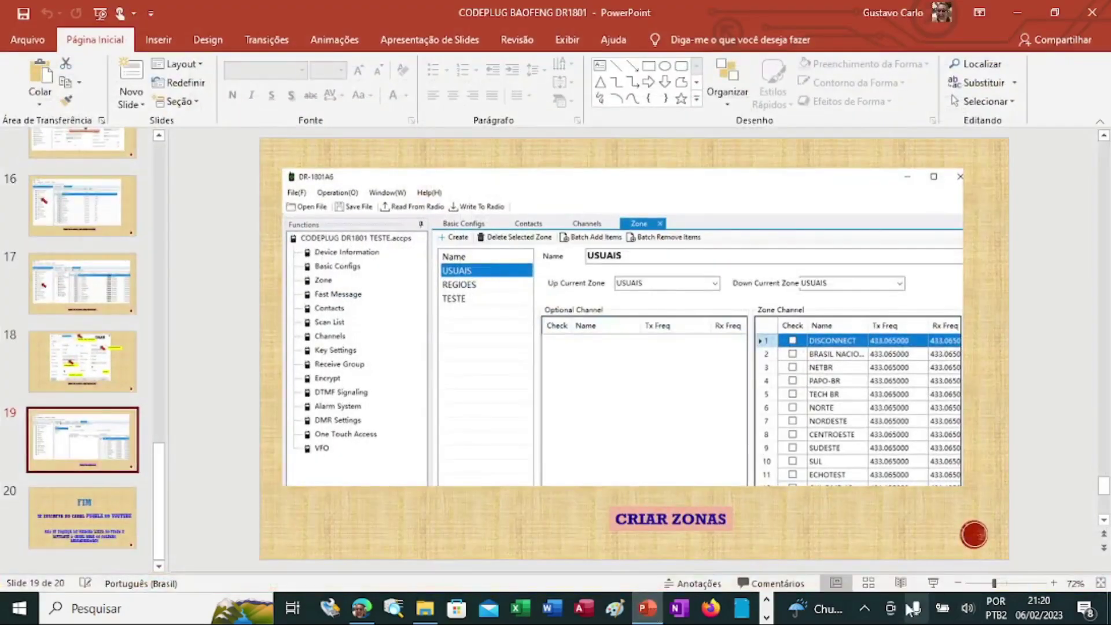
{"action": "left_click", "coordinate": [934, 583]}
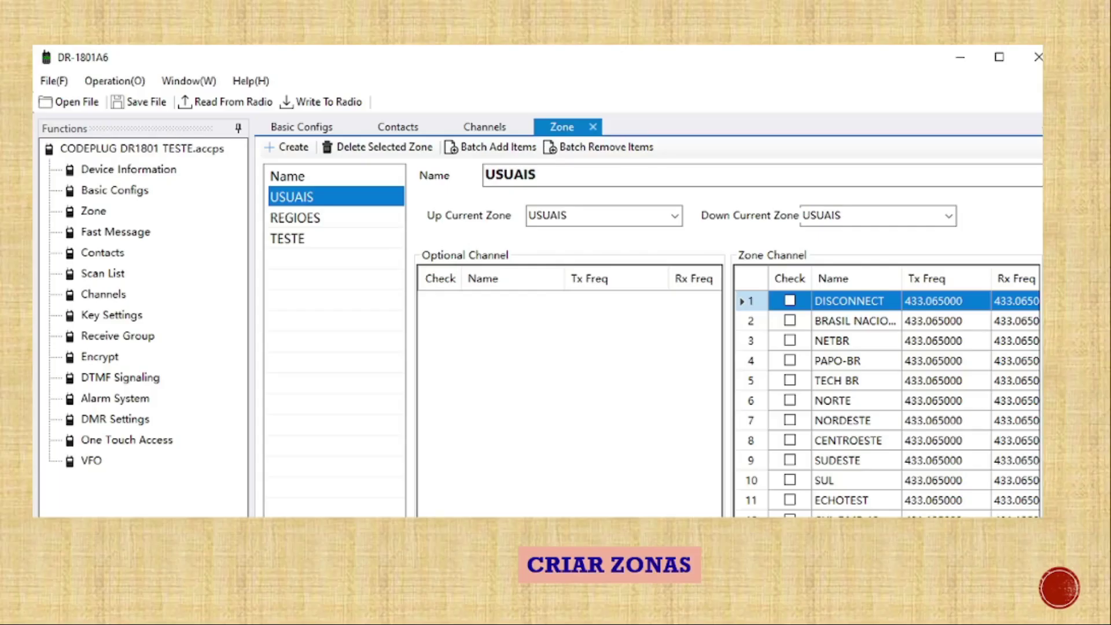
{"action": "key", "text": "Right"}
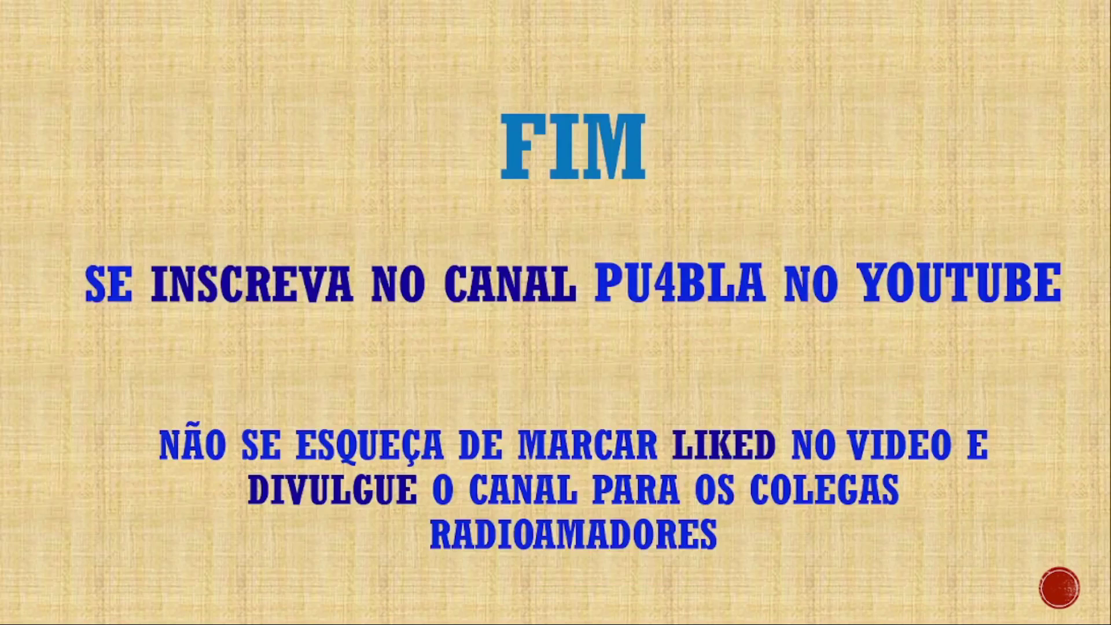